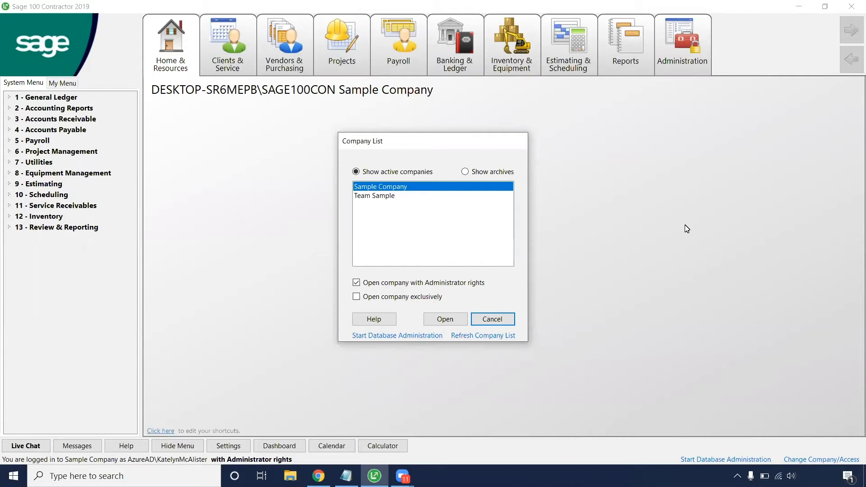
- Open Sample Company from the Company List with Administrator rights checked
{"action": "left_click", "coordinate": [444, 192]}
{"action": "left_click", "coordinate": [445, 319]}
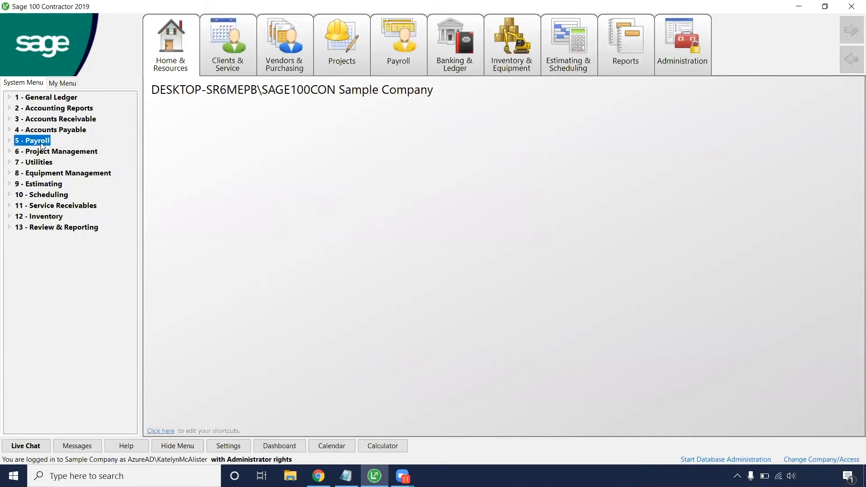
- Open 5-2-1 Employees under Payroll > Payroll Processing to a blank employee record
{"action": "left_click", "coordinate": [41, 142]}
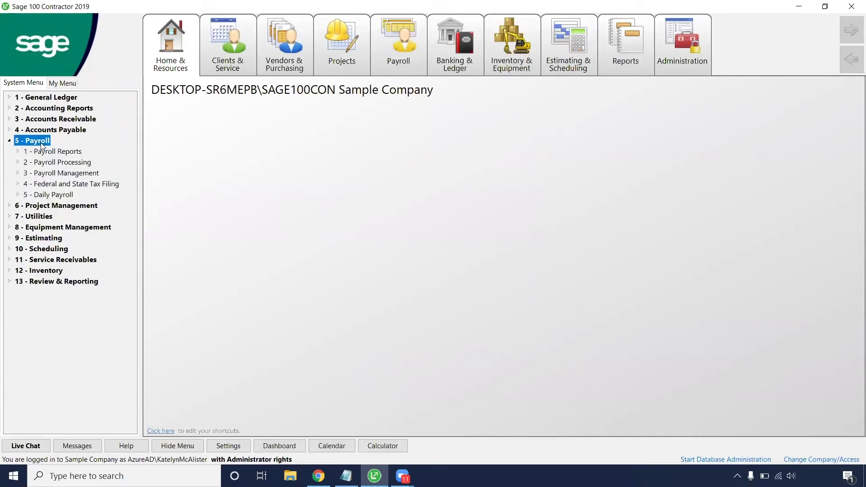
{"action": "double_click", "coordinate": [55, 162]}
{"action": "left_click", "coordinate": [63, 174]}
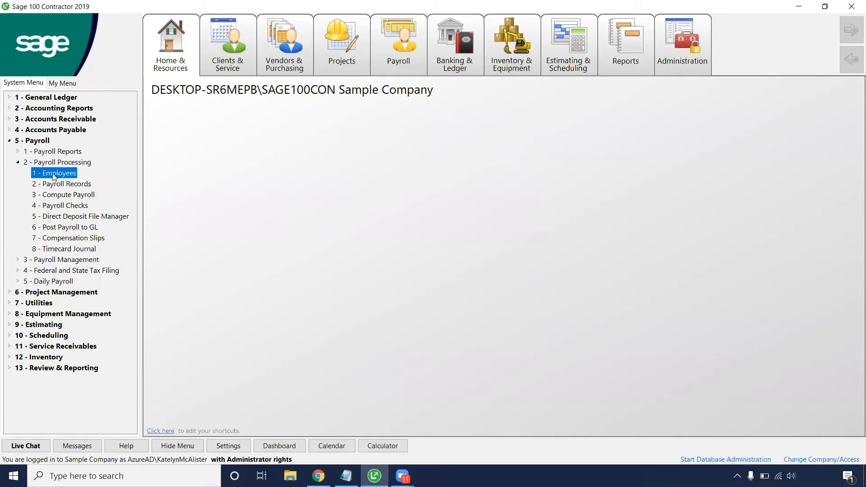
{"action": "double_click", "coordinate": [53, 175]}
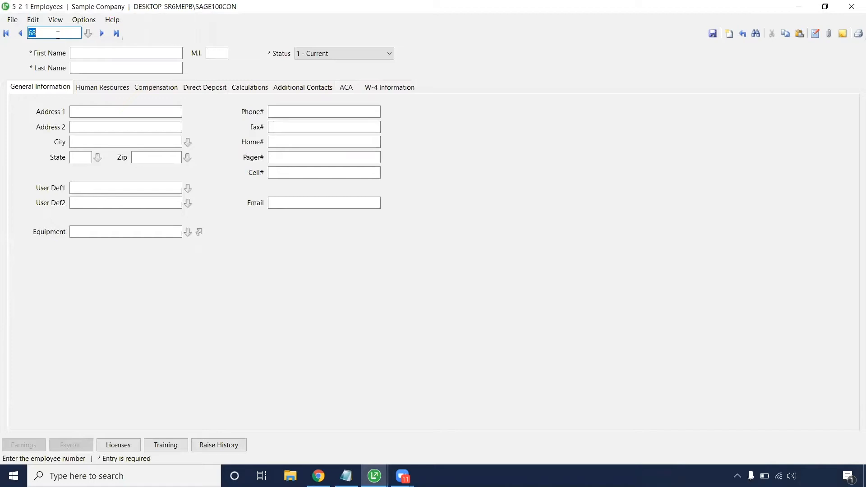
- Number the new employee 10058, skip the name fields and review the Status choices, leaving 1 - Current
{"action": "key", "text": "BackSpace"}
{"action": "type", "text": "10058"}
{"action": "left_click", "coordinate": [102, 54]}
{"action": "left_click", "coordinate": [87, 67]}
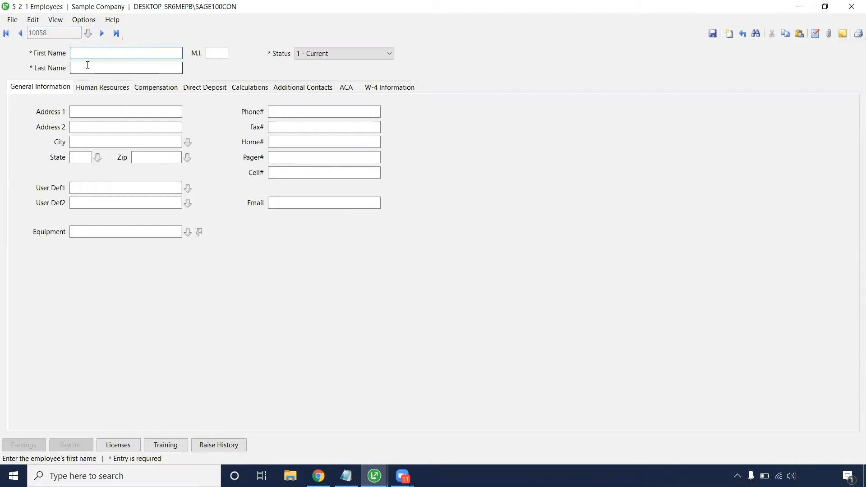
{"action": "left_click", "coordinate": [216, 55]}
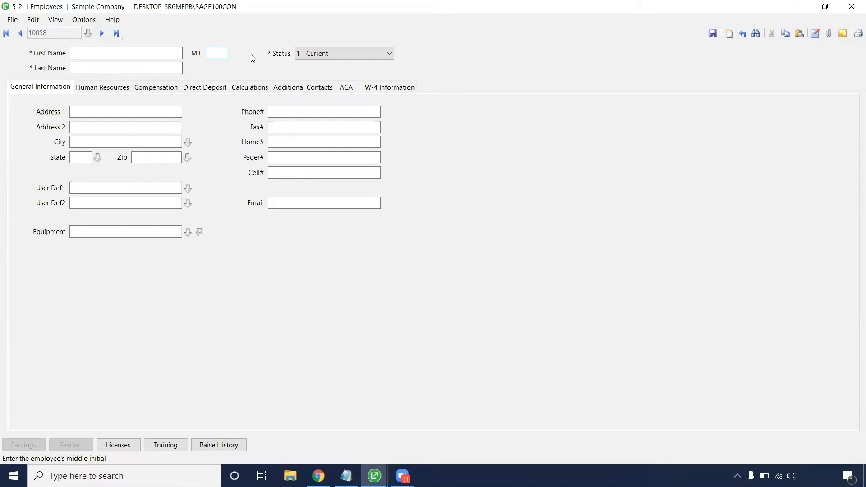
{"action": "left_click", "coordinate": [300, 58]}
{"action": "left_click", "coordinate": [301, 57]}
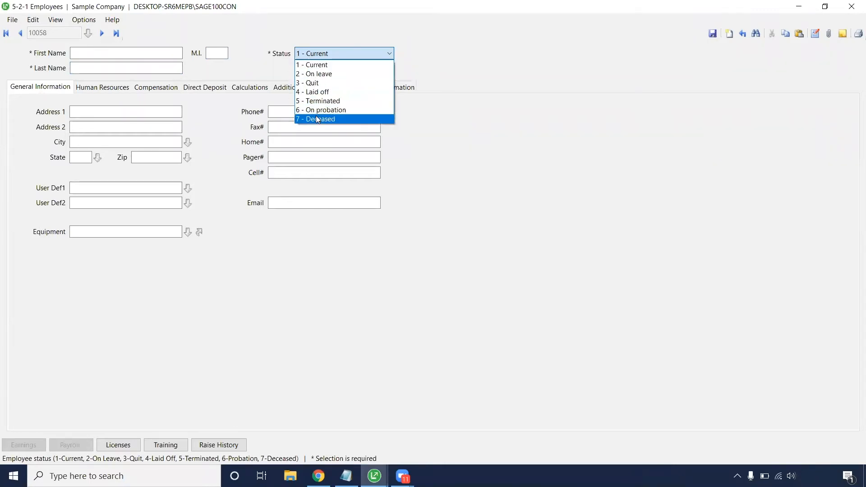
- Leave status Current, browse existing employees and decline saving the unfinished 10058 record
{"action": "left_click", "coordinate": [278, 55]}
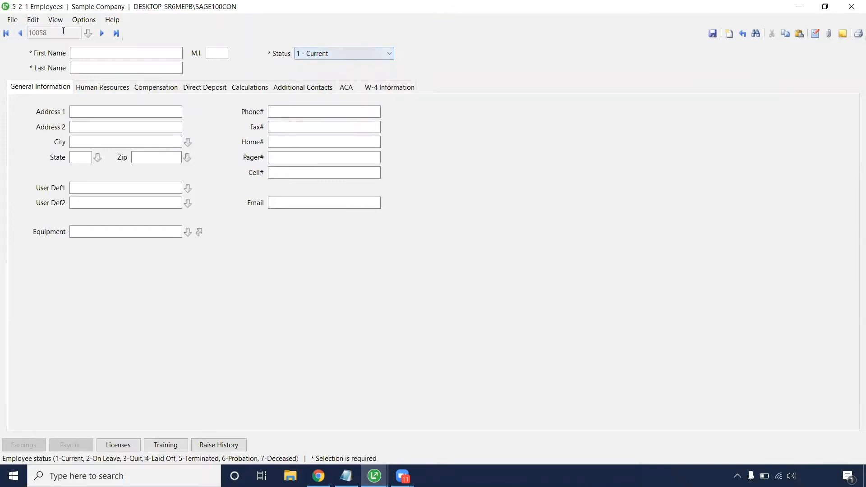
{"action": "left_click", "coordinate": [89, 33]}
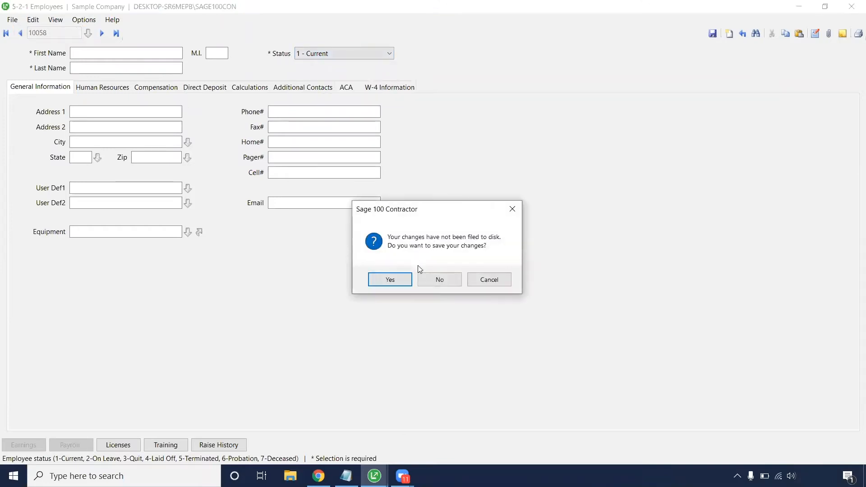
{"action": "left_click", "coordinate": [425, 277]}
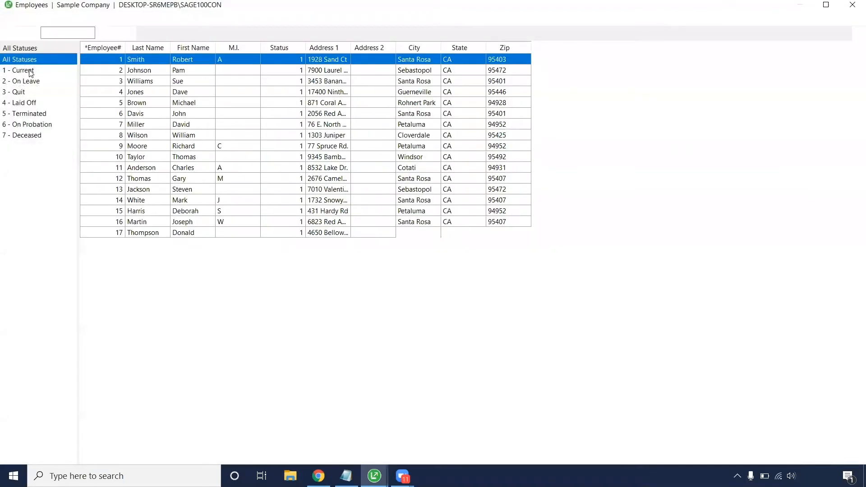
- Filter the employee lookup by Current, Quit, Laid Off, Terminated, Probation and Deceased statuses
{"action": "left_click", "coordinate": [27, 70]}
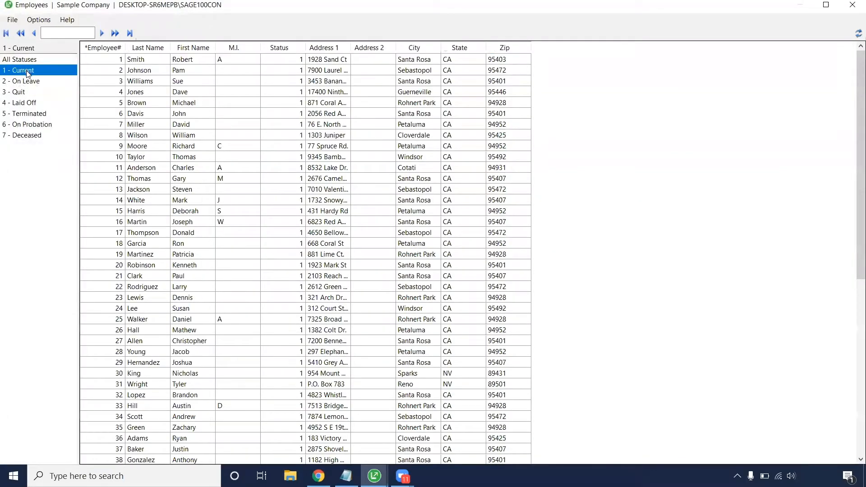
{"action": "left_click", "coordinate": [27, 90]}
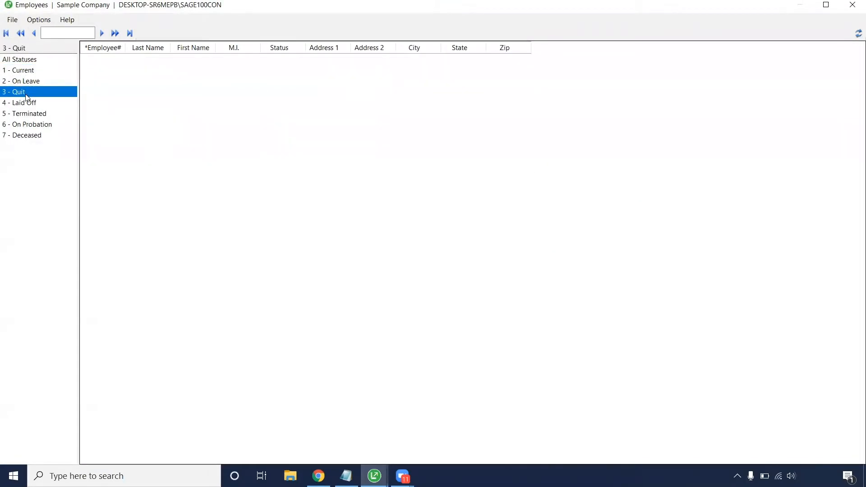
{"action": "left_click", "coordinate": [26, 102]}
{"action": "left_click", "coordinate": [23, 113]}
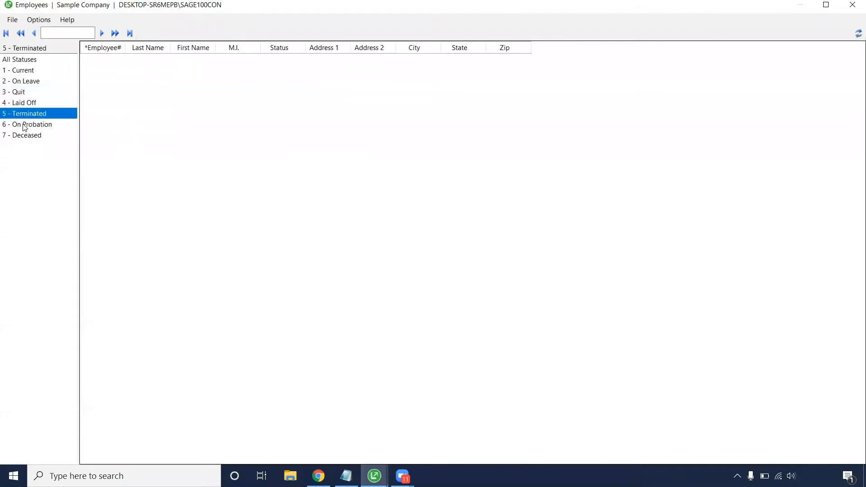
{"action": "left_click", "coordinate": [23, 124]}
{"action": "left_click", "coordinate": [23, 136]}
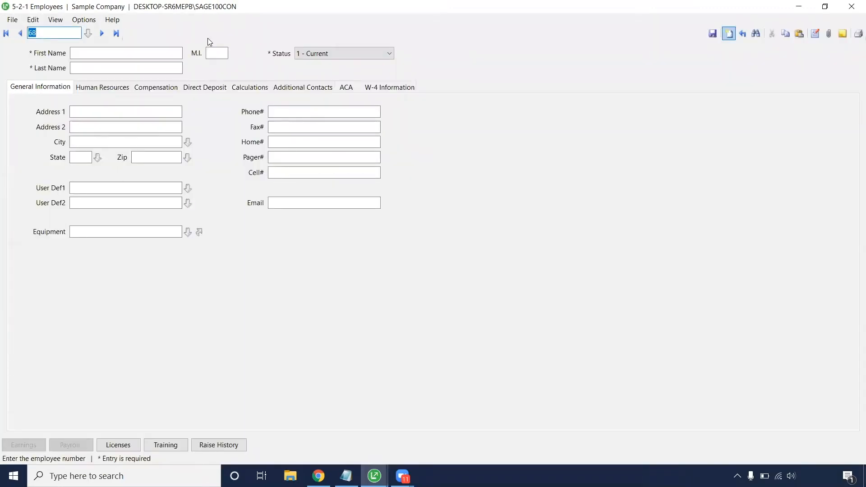
{"action": "left_click", "coordinate": [131, 53]}
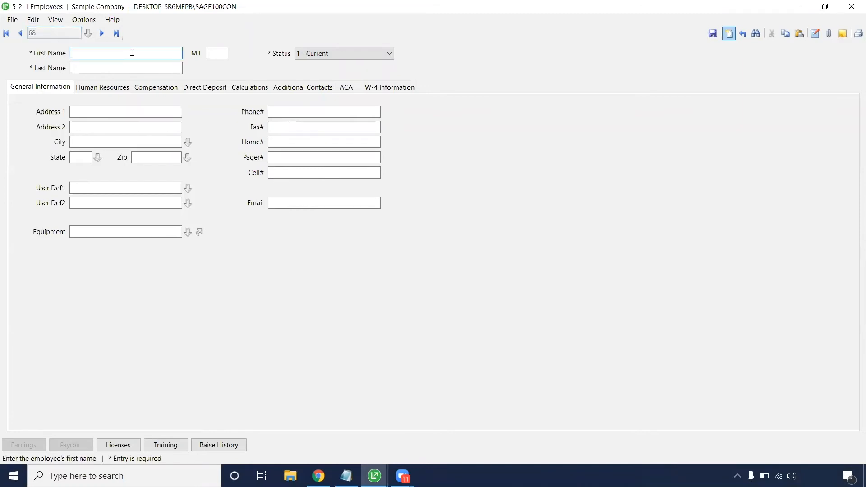
{"action": "type", "text": "Katelyn"}
{"action": "key", "text": "Tab"}
{"action": "key", "text": "Tab"}
{"action": "key", "text": "Tab"}
{"action": "type", "text": "M"}
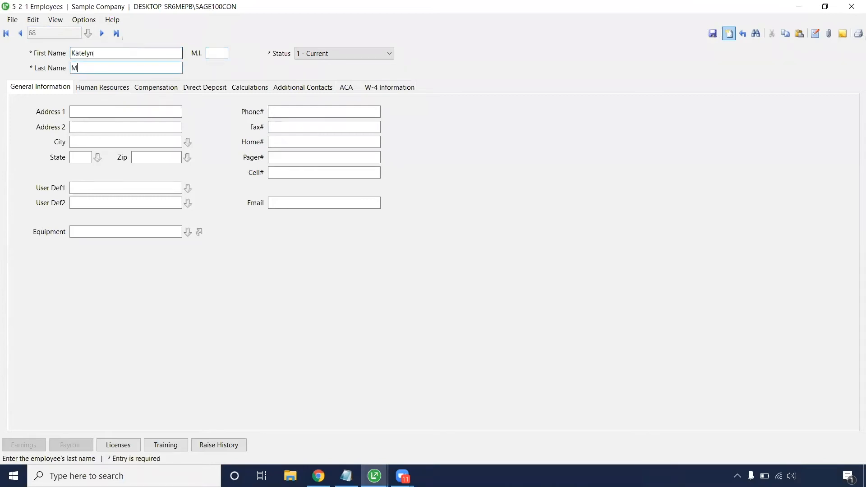
{"action": "type", "text": "cAlister"}
{"action": "left_click", "coordinate": [155, 112]}
{"action": "type", "text": "111"}
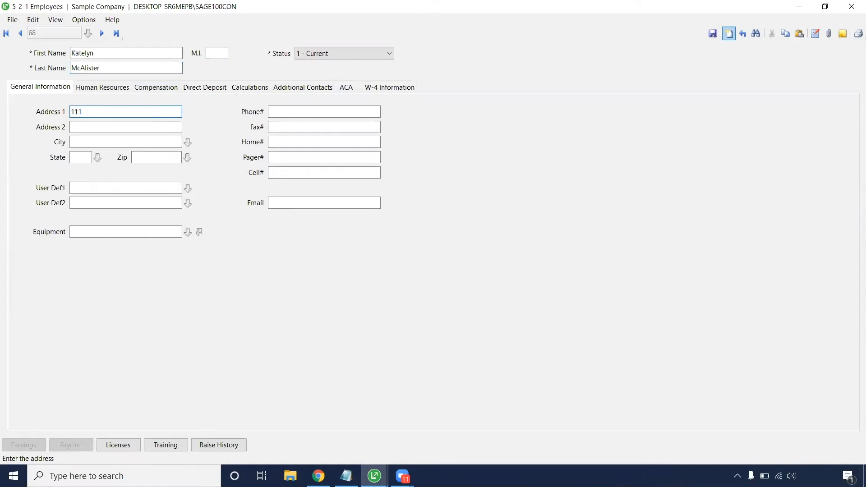
{"action": "type", "text": " S. "}
{"action": "type", "text": "Roe "}
{"action": "type", "text": "Blvd"}
{"action": "key", "text": "Tab"}
{"action": "key", "text": "Tab"}
{"action": "type", "text": "Kansa"}
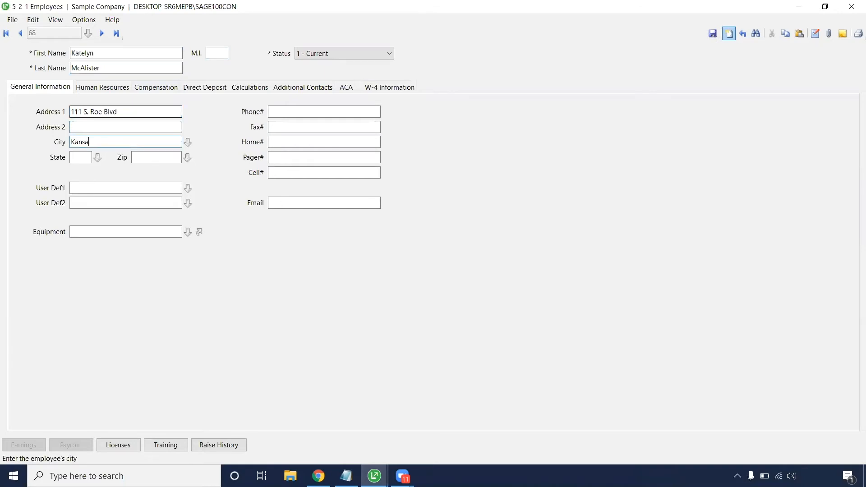
{"action": "type", "text": "s City"}
{"action": "key", "text": "Tab"}
{"action": "type", "text": "MO"}
{"action": "key", "text": "Tab"}
{"action": "type", "text": "641"}
{"action": "type", "text": "36"}
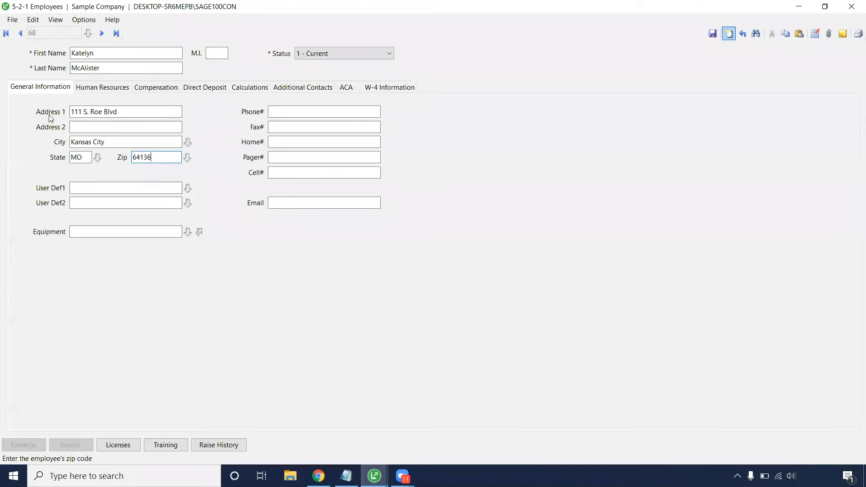
- On Human Resources, keep Employment Type 1 - Regular Full-Time
{"action": "left_click", "coordinate": [84, 89]}
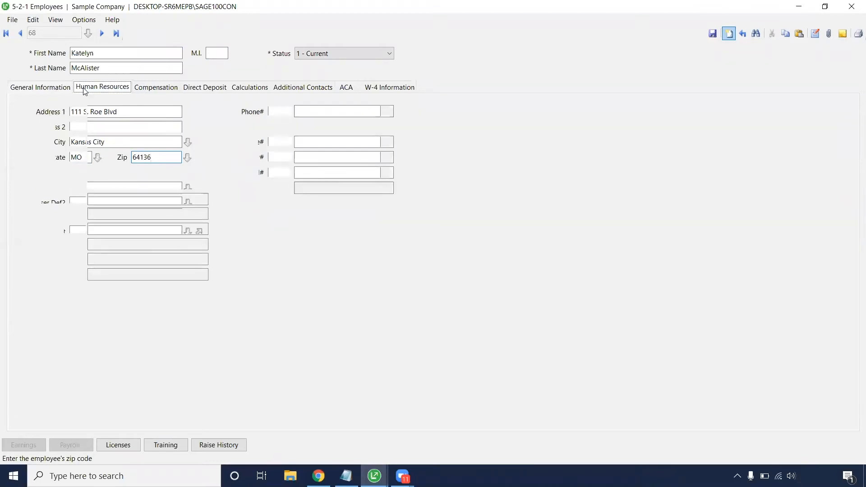
{"action": "left_click", "coordinate": [146, 111]}
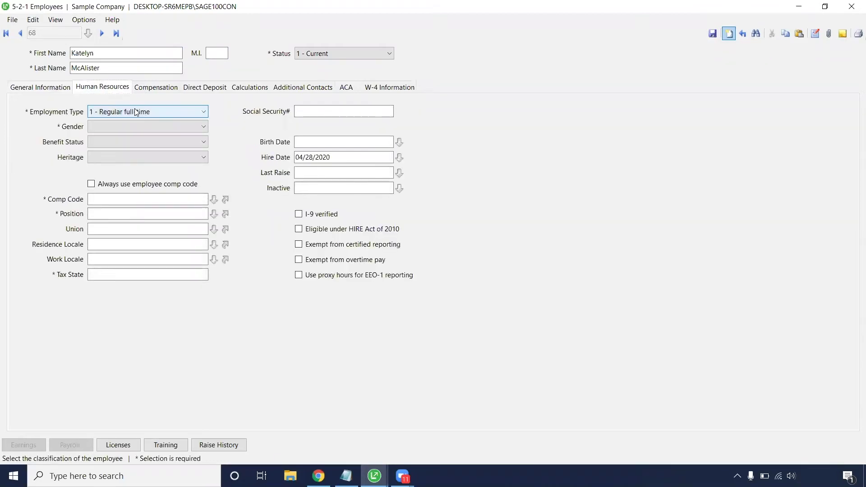
{"action": "left_click", "coordinate": [181, 111]}
{"action": "left_click", "coordinate": [181, 111]}
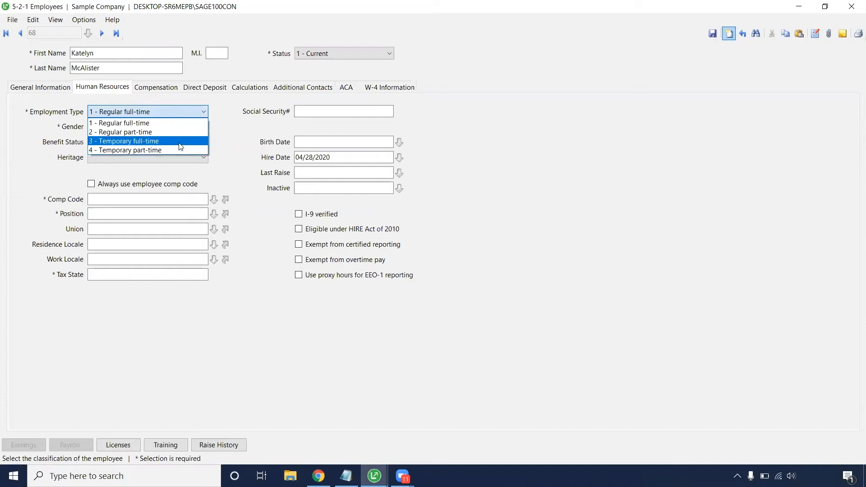
{"action": "left_click", "coordinate": [119, 123]}
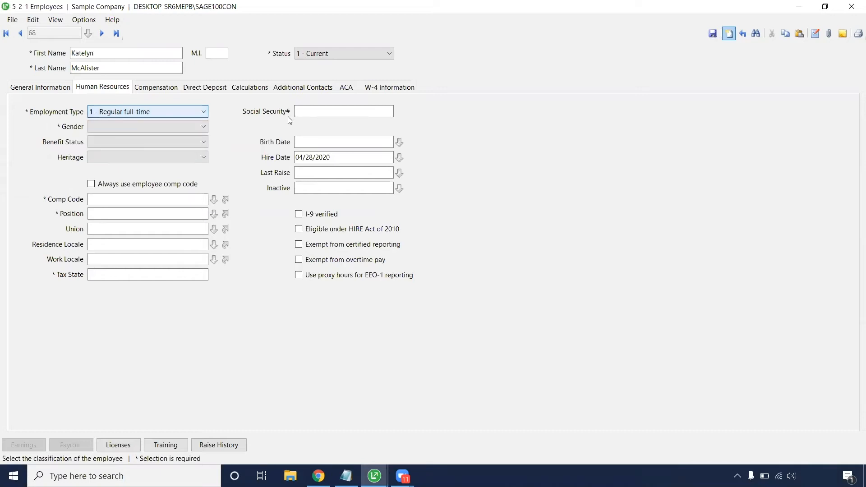
- Enter SSN 123-45-6789, gender 2 - Female and Benefit Status 0 - Unassigned
{"action": "left_click", "coordinate": [343, 111]}
{"action": "type", "text": "123"}
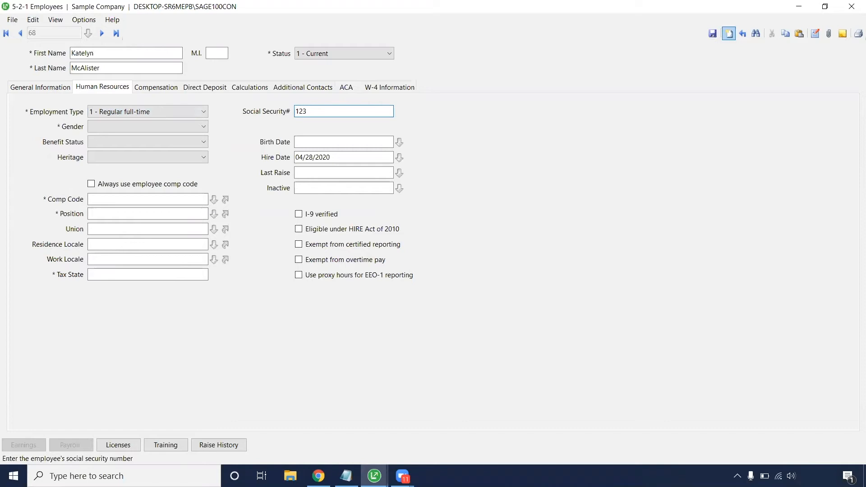
{"action": "type", "text": "-45-"}
{"action": "type", "text": "6789"}
{"action": "left_click", "coordinate": [161, 126]}
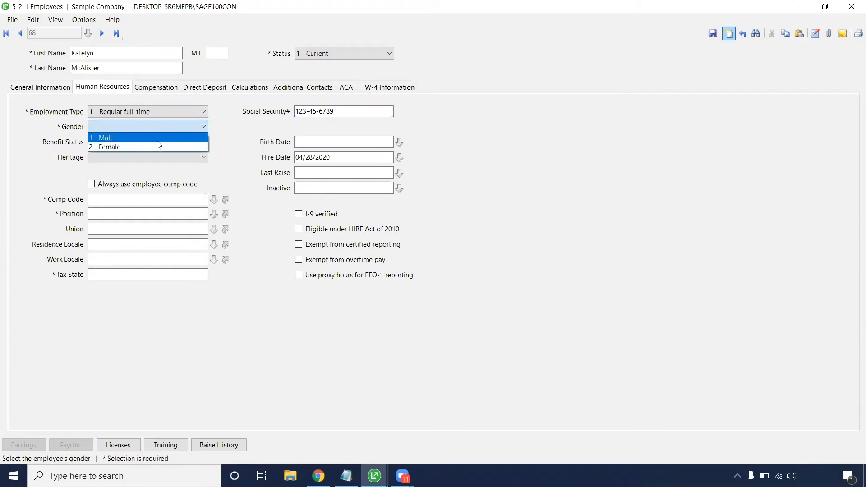
{"action": "left_click", "coordinate": [158, 139]}
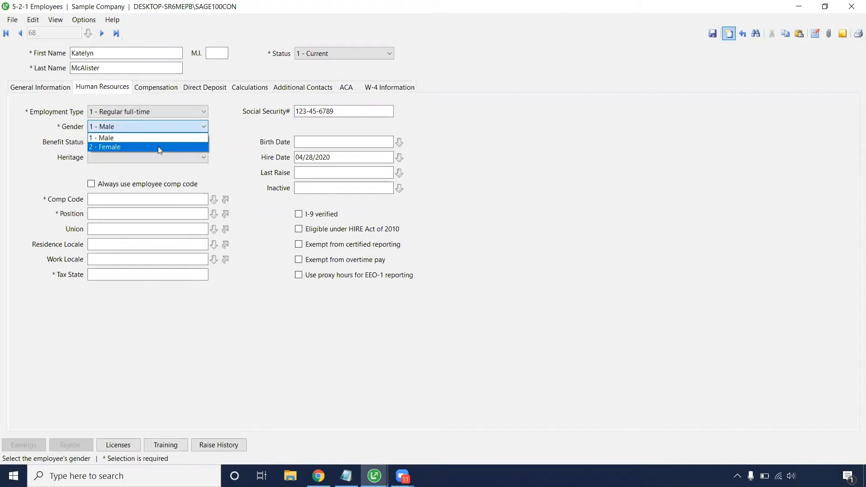
{"action": "left_click", "coordinate": [158, 146]}
{"action": "left_click", "coordinate": [159, 143]}
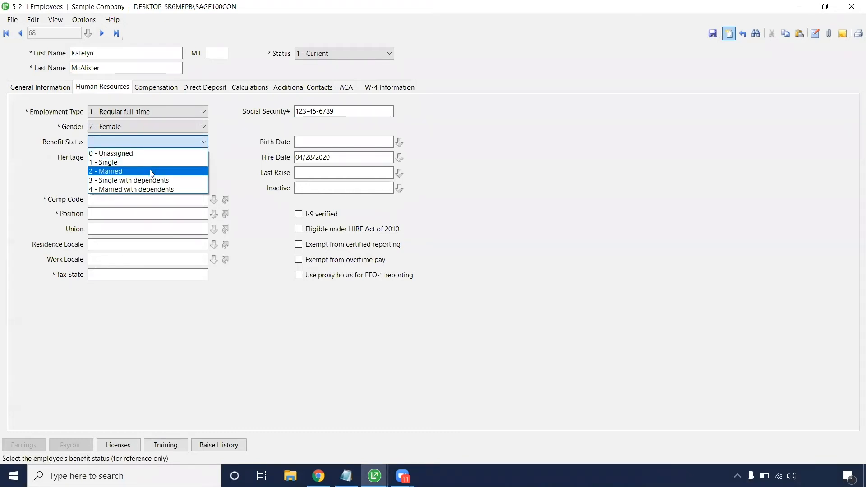
{"action": "left_click", "coordinate": [150, 170]}
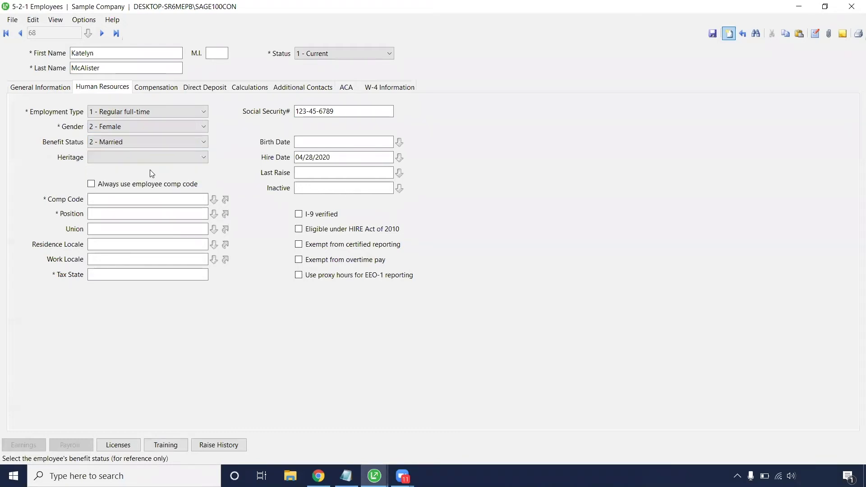
{"action": "left_click", "coordinate": [190, 141]}
{"action": "left_click", "coordinate": [189, 153]}
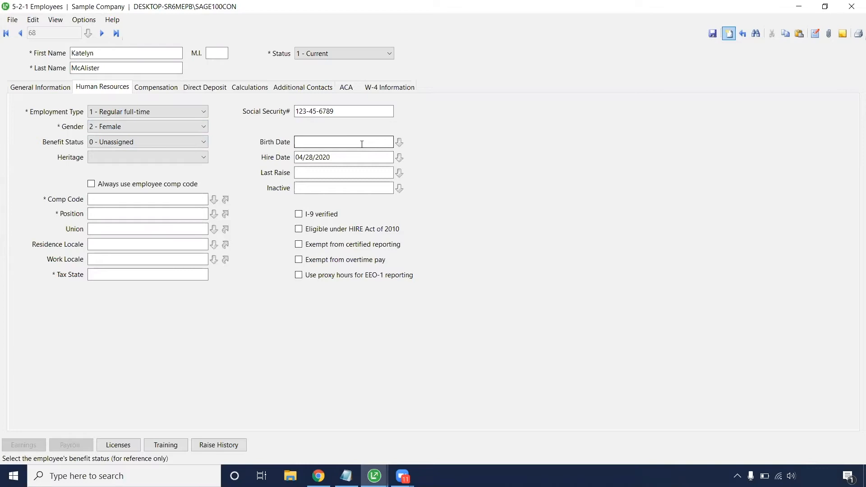
- Assign comp code 8810 - Clerical and position 1 - Owner/Officer via the lookups
{"action": "left_click", "coordinate": [98, 201]}
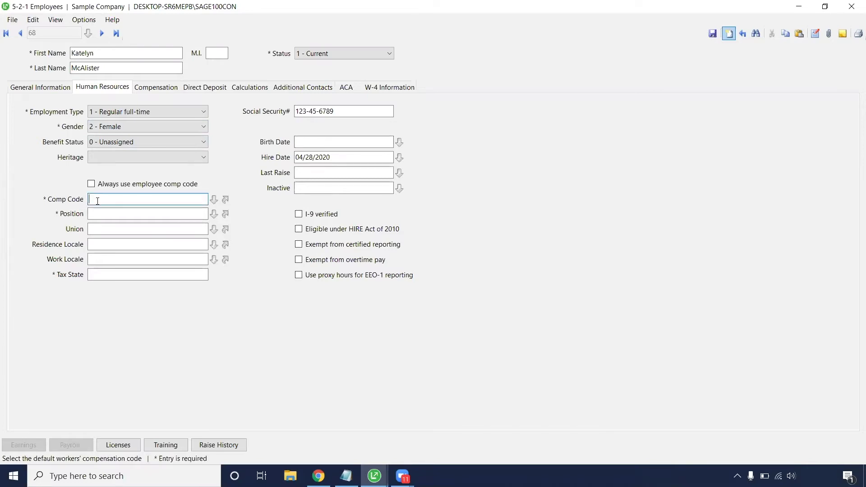
{"action": "left_click", "coordinate": [213, 200]}
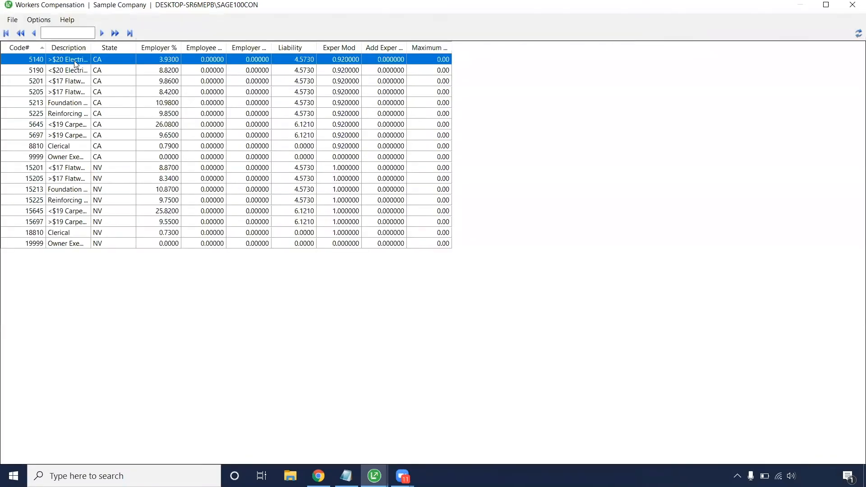
{"action": "double_click", "coordinate": [75, 148]}
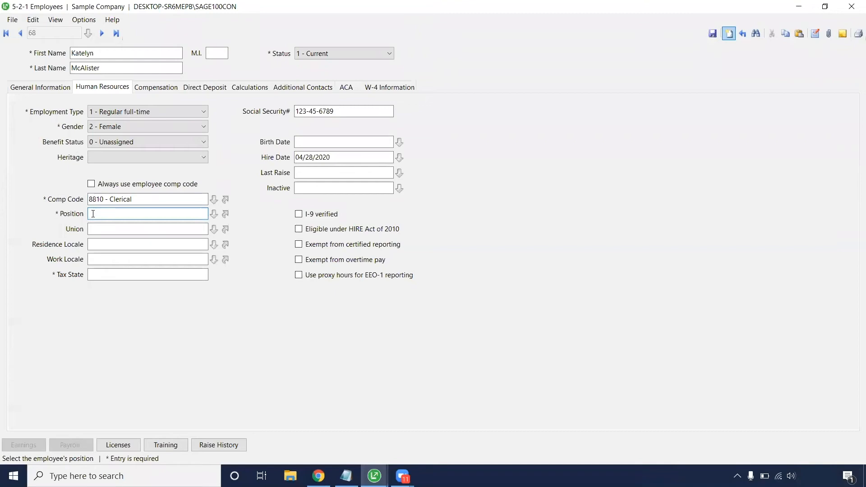
{"action": "left_click", "coordinate": [214, 215]}
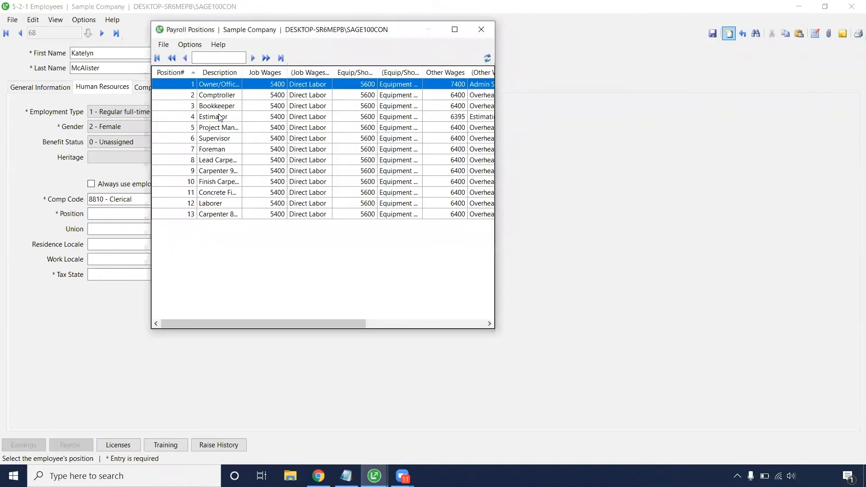
{"action": "double_click", "coordinate": [214, 86]}
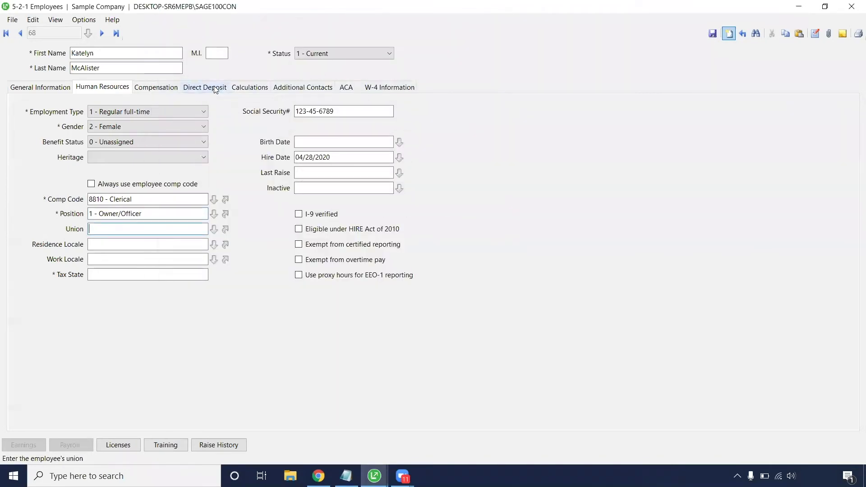
{"action": "left_click", "coordinate": [162, 200]}
{"action": "key", "text": "Tab"}
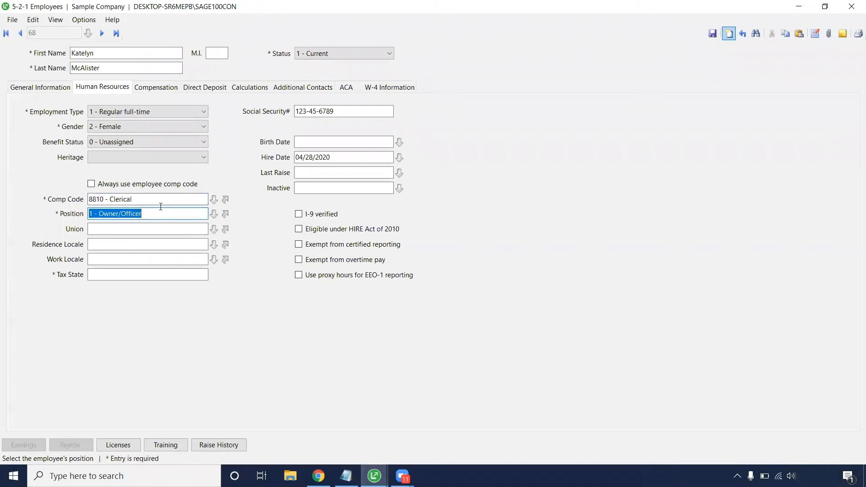
- View the Workers' Compensation records and close them unchanged
{"action": "left_click", "coordinate": [226, 200]}
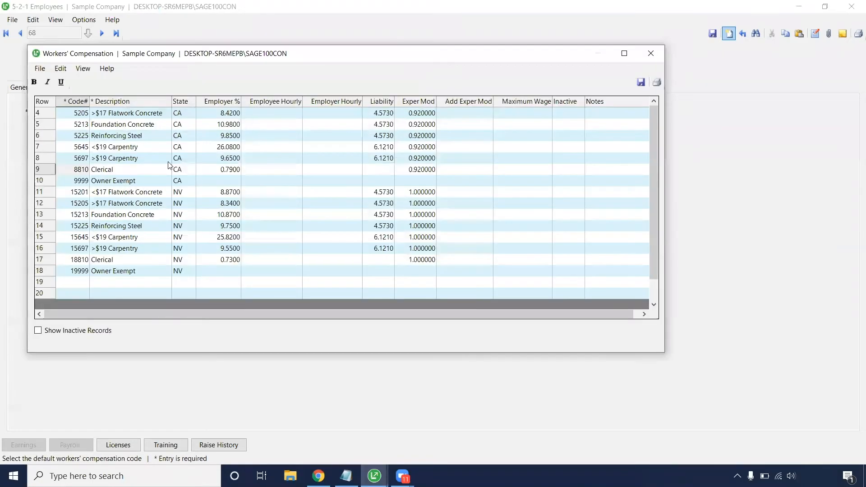
{"action": "left_click", "coordinate": [111, 284]}
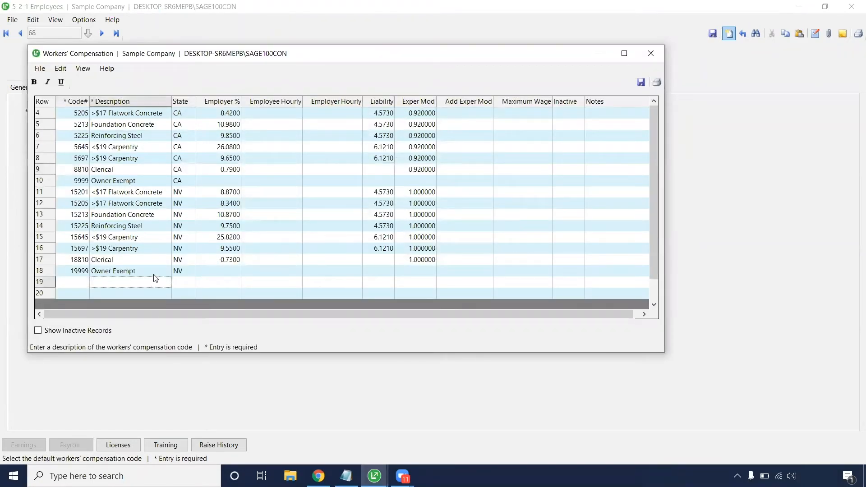
{"action": "left_click", "coordinate": [642, 82]}
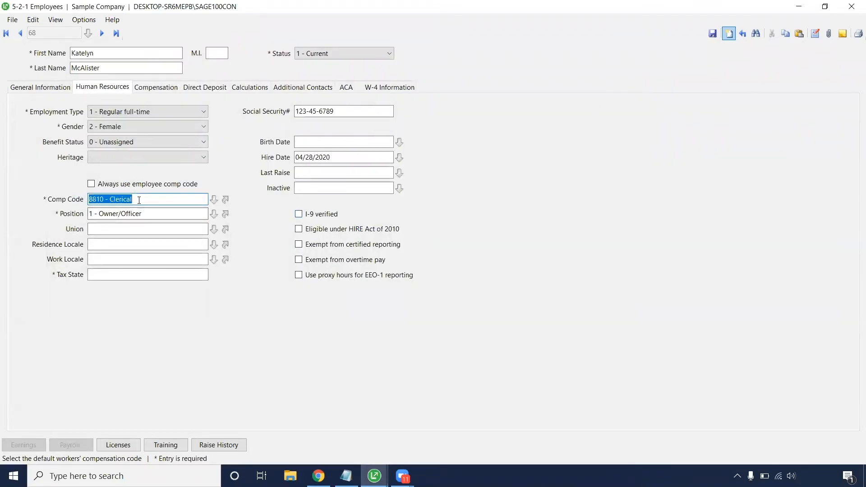
- Set the employee's Tax State to MO
{"action": "left_click", "coordinate": [125, 275]}
{"action": "type", "text": "M"}
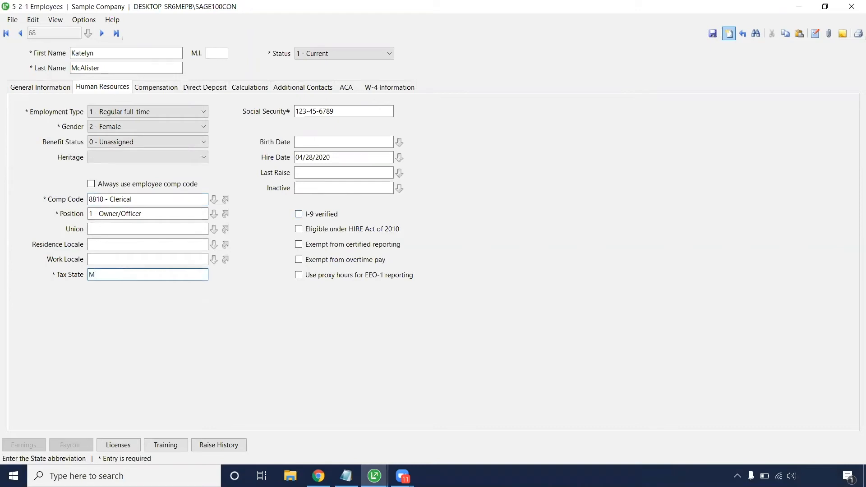
{"action": "type", "text": "O"}
- On Compensation, keep Pay Period 1 - Weekly and set Pay Classification to Salary
{"action": "left_click", "coordinate": [156, 86]}
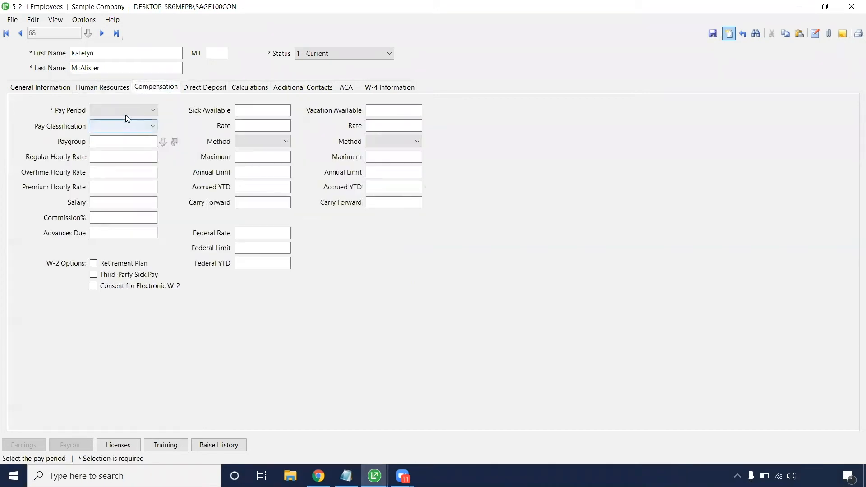
{"action": "left_click", "coordinate": [126, 111]}
{"action": "left_click", "coordinate": [125, 122]}
{"action": "left_click", "coordinate": [126, 110]}
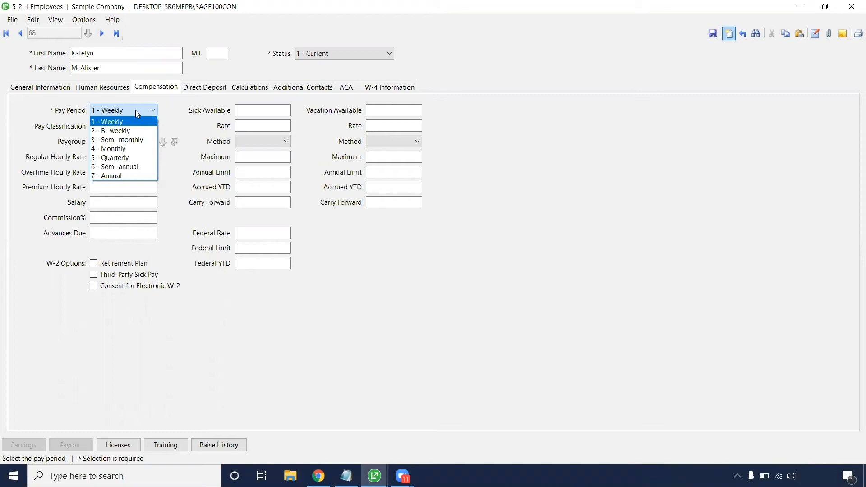
{"action": "left_click", "coordinate": [122, 121]}
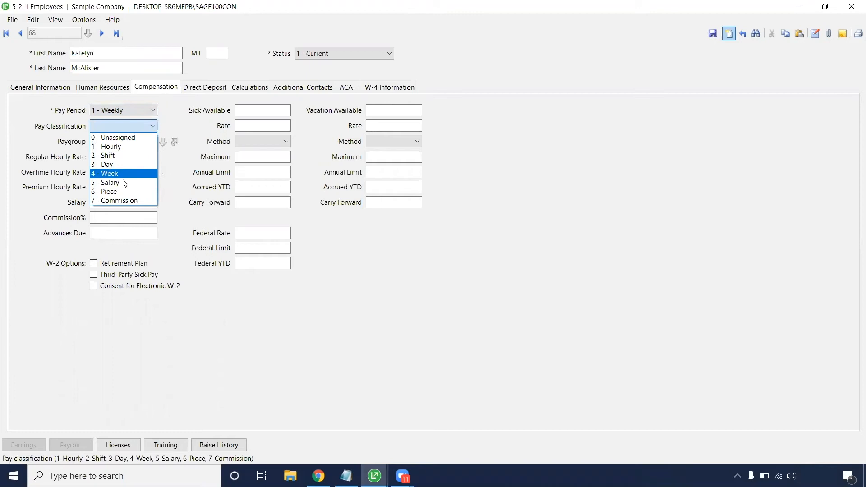
{"action": "left_click", "coordinate": [109, 183]}
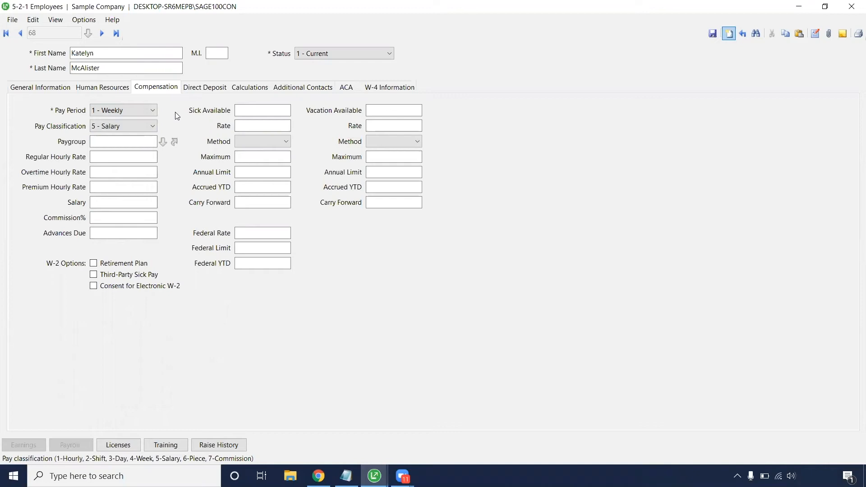
- Enter the 1,923.07 salary, then bring up the pay classification choices again
{"action": "left_click", "coordinate": [139, 157]}
{"action": "left_click", "coordinate": [130, 202]}
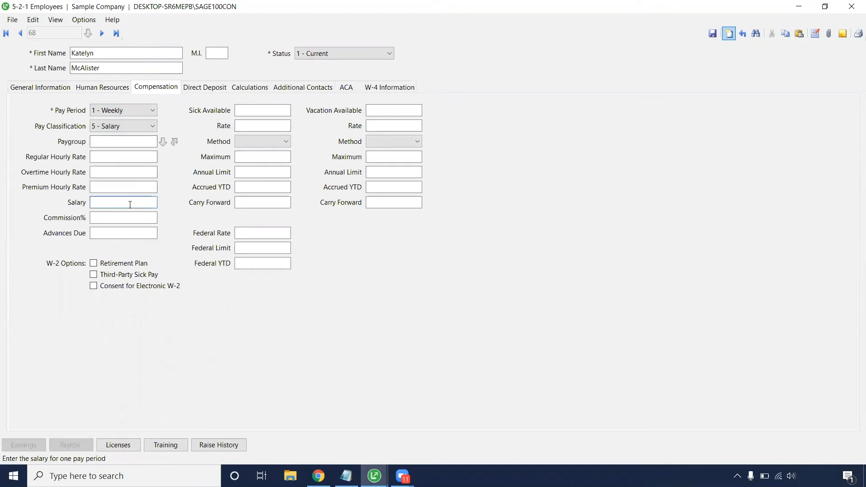
{"action": "type", "text": "1923."}
{"action": "type", "text": "07"}
{"action": "left_click", "coordinate": [143, 111]}
{"action": "left_click", "coordinate": [143, 121]}
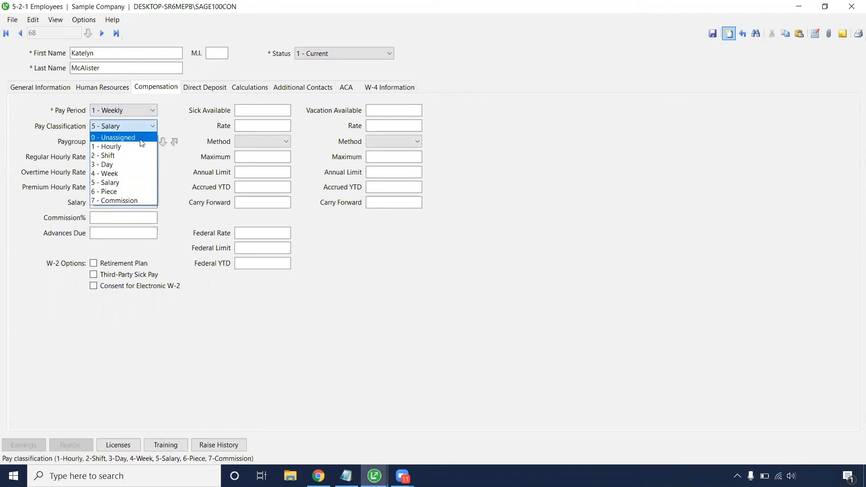
- Change Pay Classification to 1 - Hourly and clear the salary amount
{"action": "left_click", "coordinate": [140, 148]}
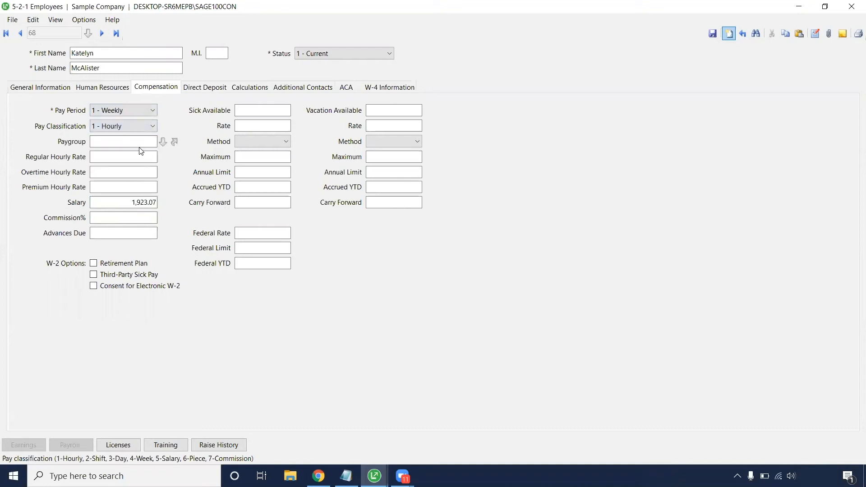
{"action": "left_click", "coordinate": [132, 202]}
{"action": "double_click", "coordinate": [144, 202]}
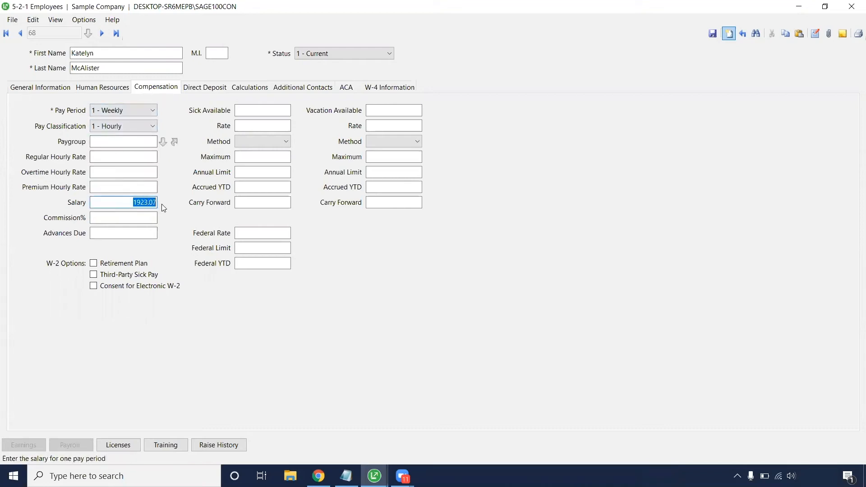
{"action": "key", "text": "Delete"}
- Enter hourly rates: regular 50.0000, overtime 75.0000 and premium 100.0000
{"action": "left_click", "coordinate": [124, 157]}
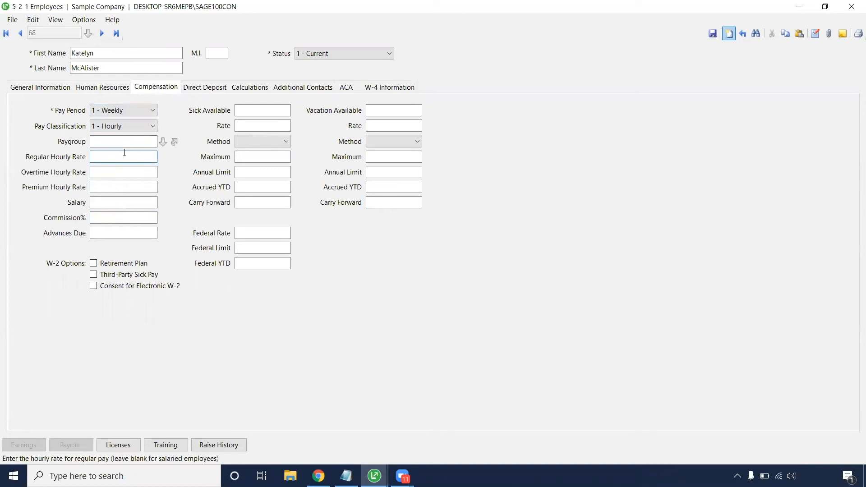
{"action": "type", "text": "50.00"}
{"action": "left_click", "coordinate": [122, 171]}
{"action": "type", "text": "75"}
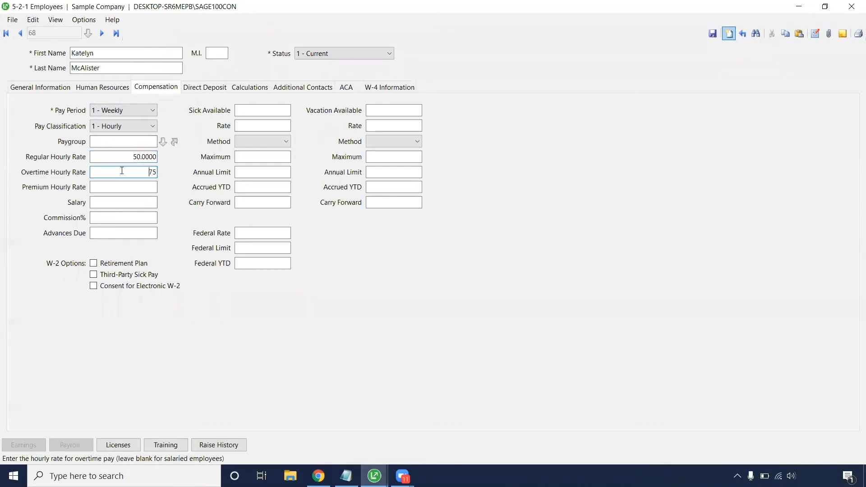
{"action": "left_click", "coordinate": [136, 188]}
{"action": "type", "text": "100"}
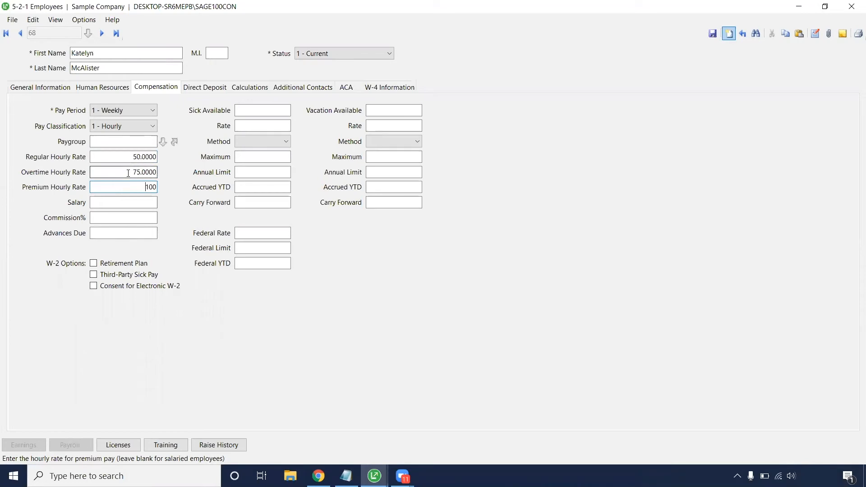
{"action": "left_click", "coordinate": [136, 171]}
{"action": "left_click", "coordinate": [130, 156]}
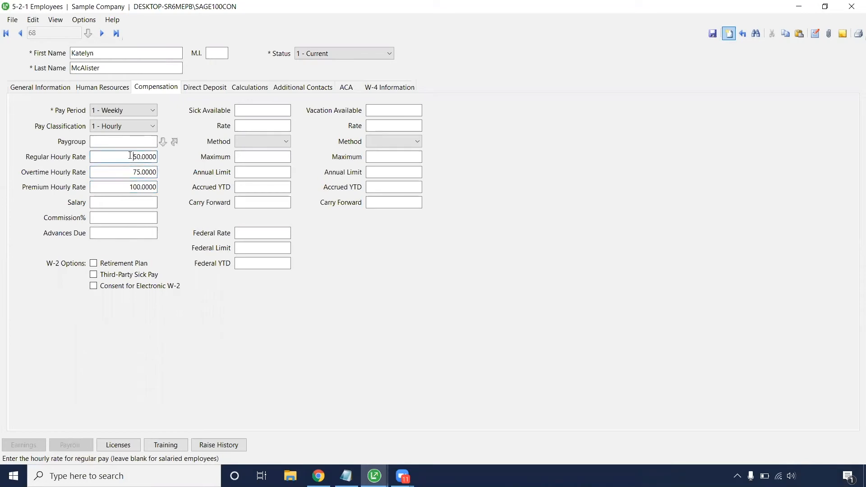
{"action": "left_click", "coordinate": [132, 218]}
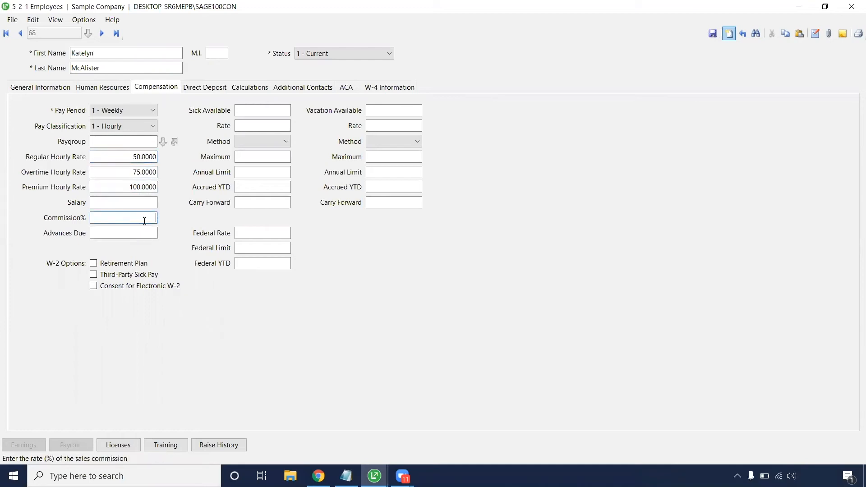
- Set sick time to accrue at rate 1 with method 1 - Per period, available hours left blank
{"action": "left_click", "coordinate": [242, 110]}
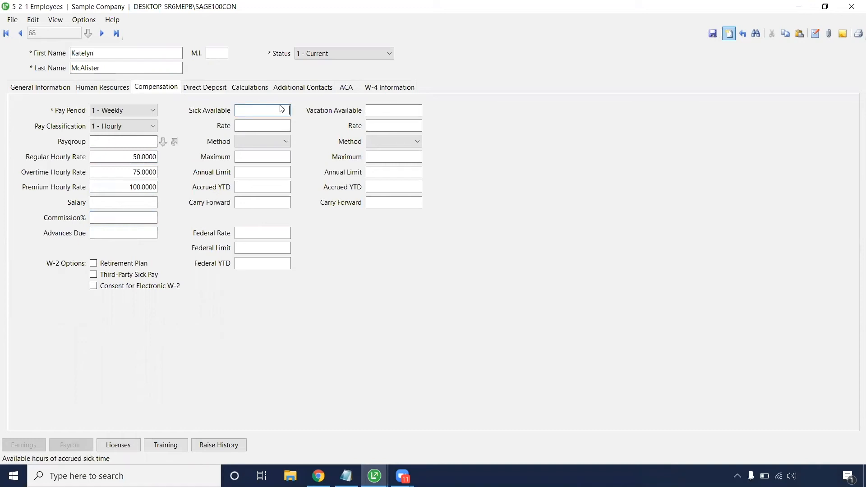
{"action": "left_click", "coordinate": [366, 116]}
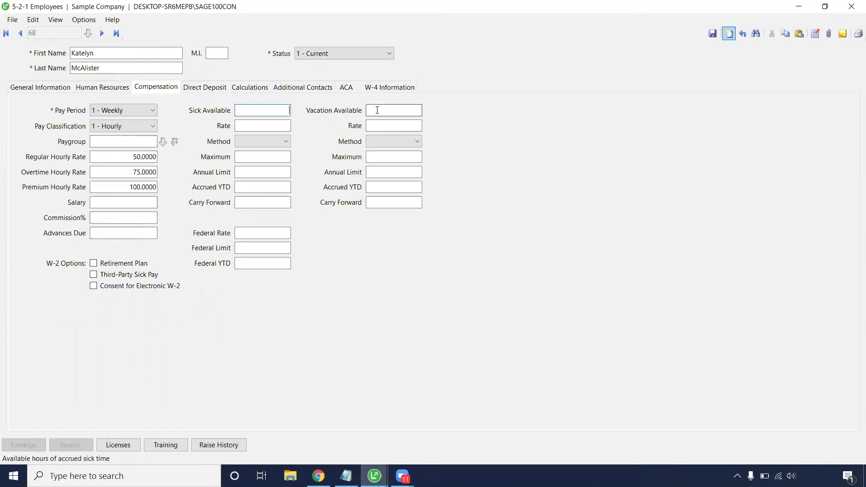
{"action": "left_click", "coordinate": [246, 109]}
{"action": "type", "text": "15"}
{"action": "key", "text": "BackSpace"}
{"action": "left_click", "coordinate": [285, 126]}
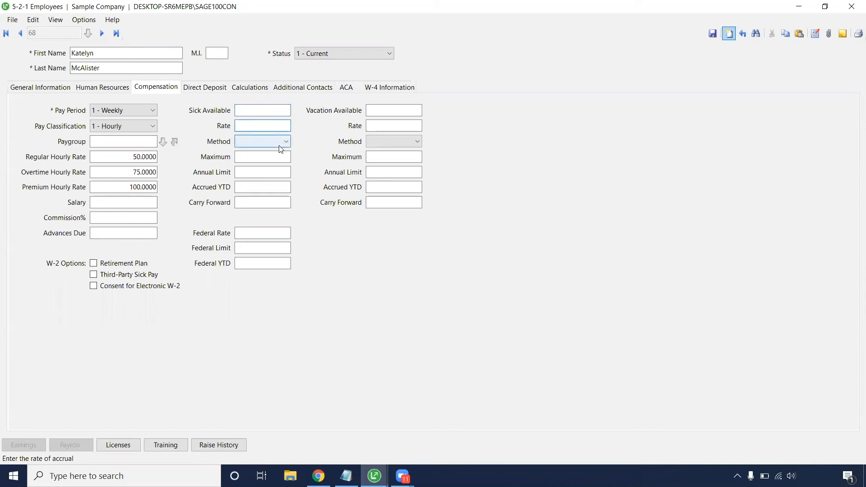
{"action": "left_click", "coordinate": [284, 141]}
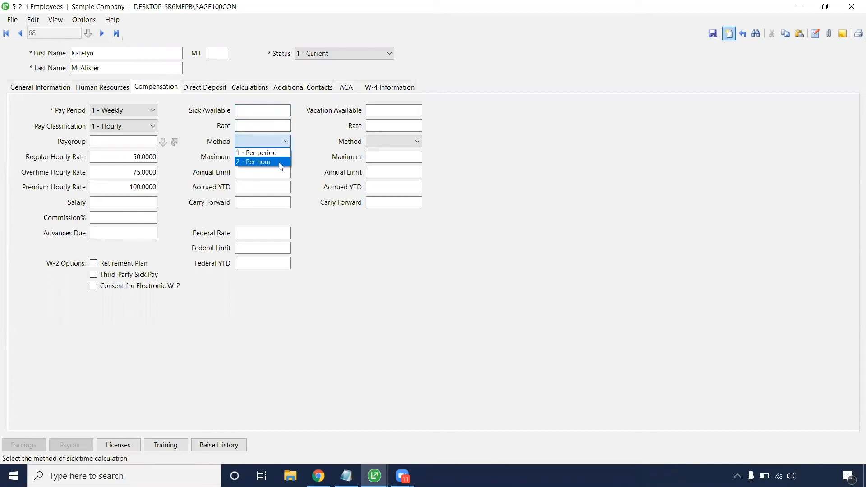
{"action": "left_click", "coordinate": [261, 153]}
{"action": "left_click", "coordinate": [287, 125]}
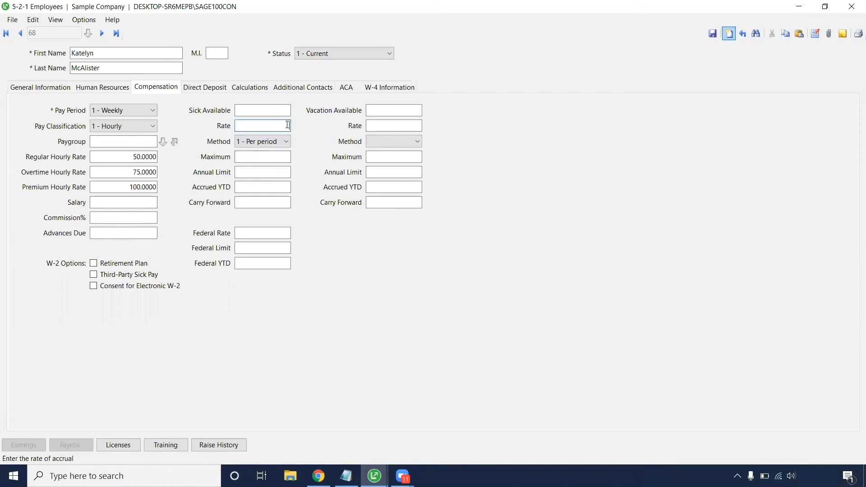
{"action": "type", "text": "1"}
{"action": "left_click", "coordinate": [263, 157]}
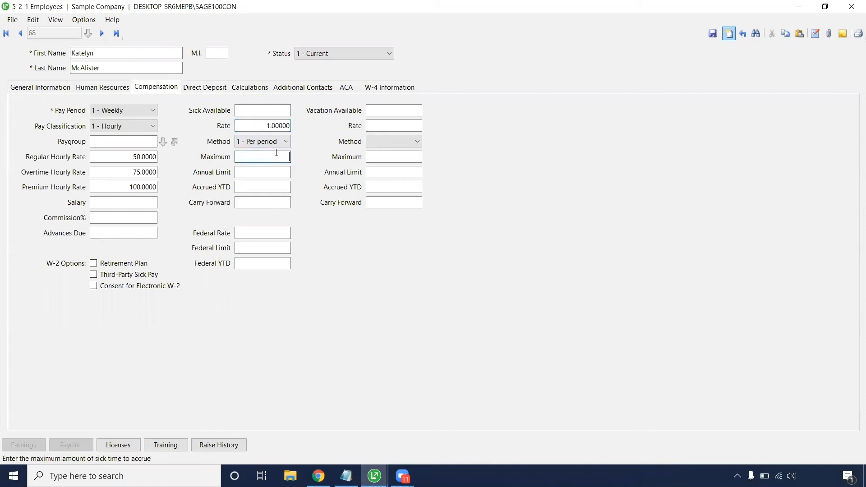
- Leave the sick annual limit, accrued-this-year and carry-forward hours blank
{"action": "left_click", "coordinate": [276, 173]}
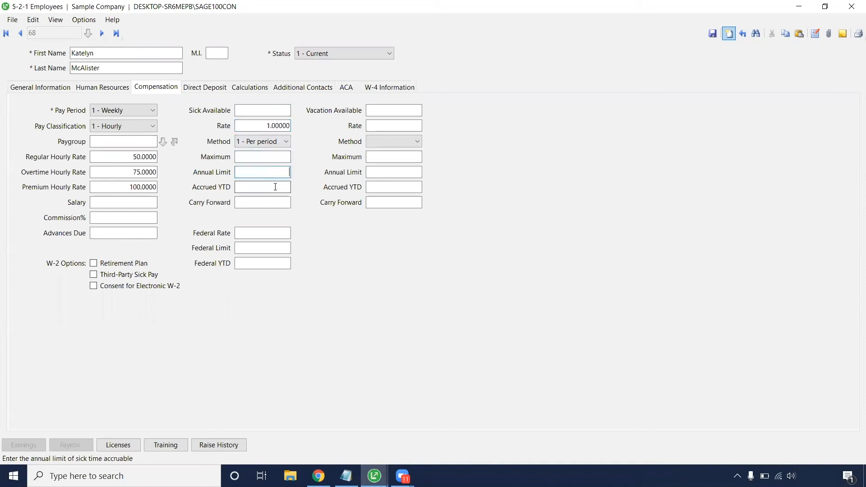
{"action": "left_click", "coordinate": [273, 187]}
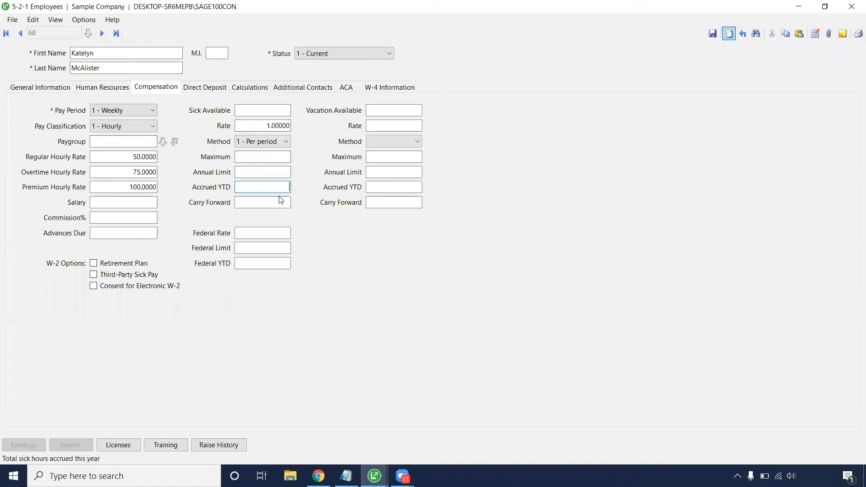
{"action": "left_click", "coordinate": [280, 203]}
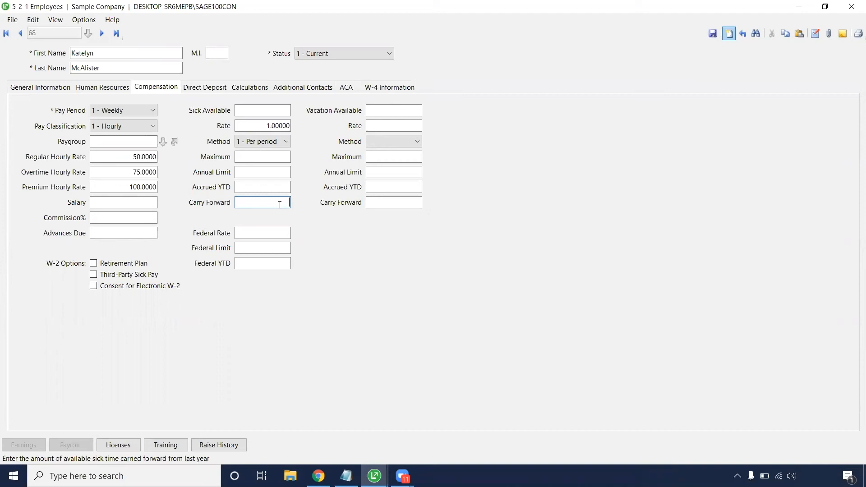
{"action": "left_click", "coordinate": [279, 110]}
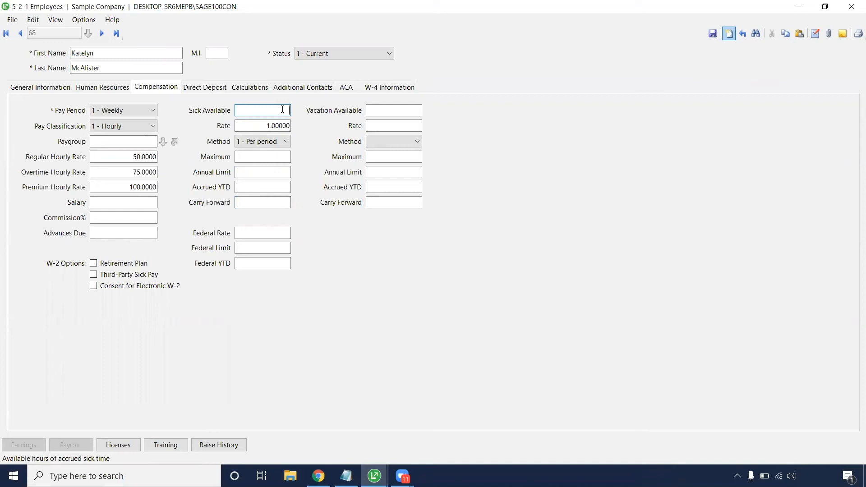
- Enable direct deposit and set the first account's status to 3 - Active, rate type None
{"action": "left_click", "coordinate": [216, 90]}
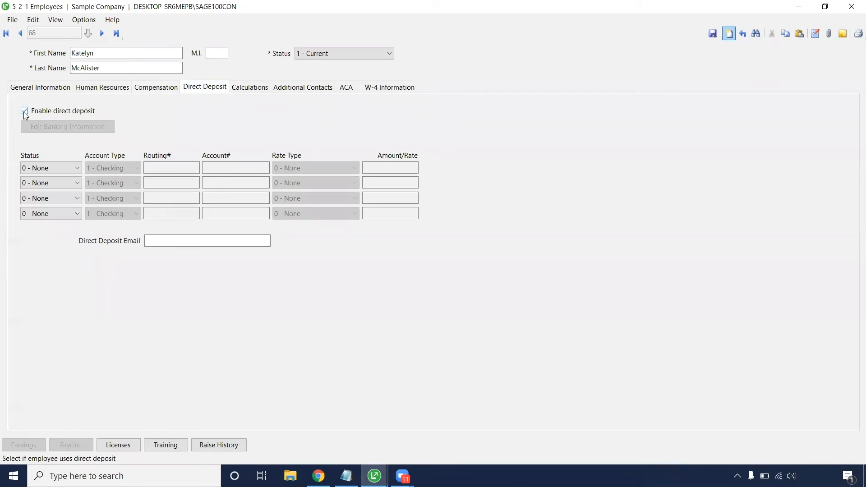
{"action": "left_click", "coordinate": [163, 168]}
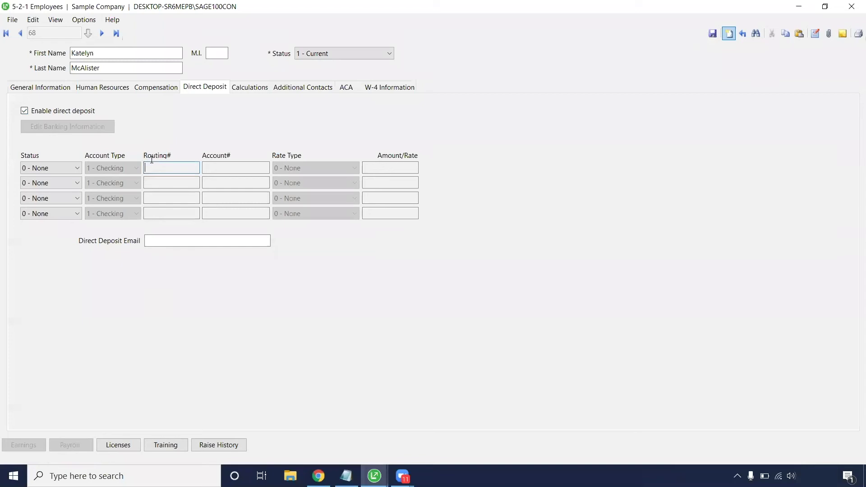
{"action": "left_click", "coordinate": [64, 171]}
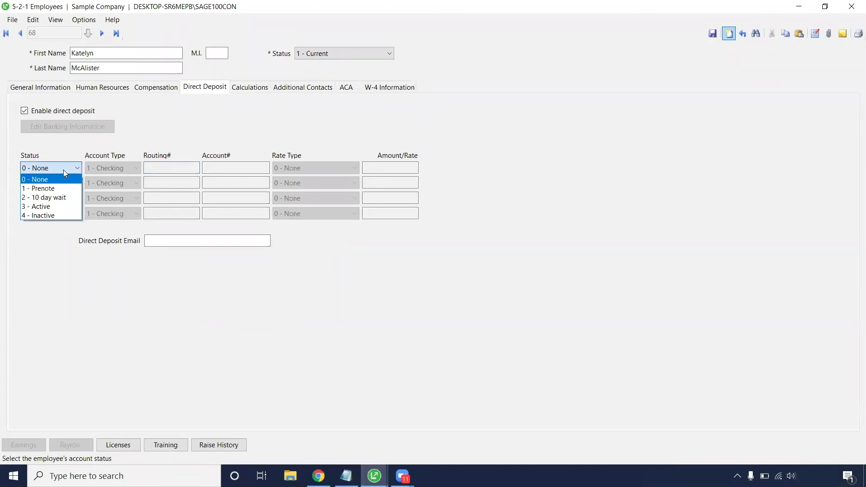
{"action": "left_click", "coordinate": [61, 207]}
{"action": "left_click", "coordinate": [170, 168]}
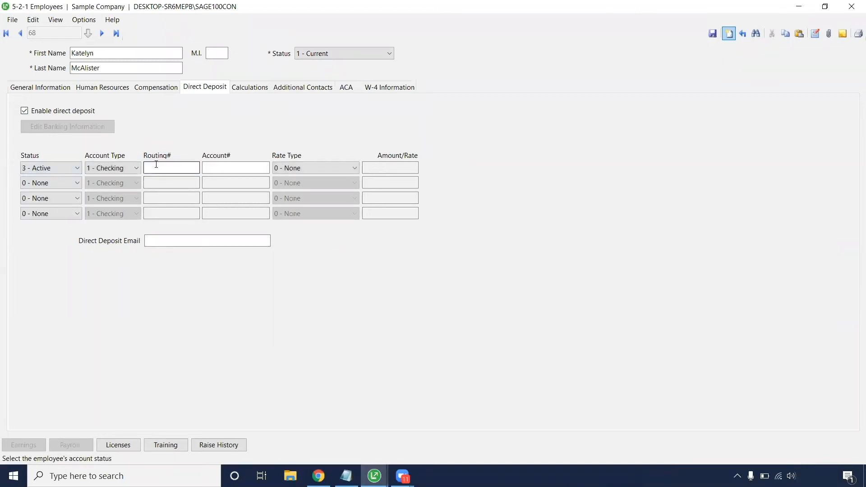
{"action": "left_click", "coordinate": [291, 170]}
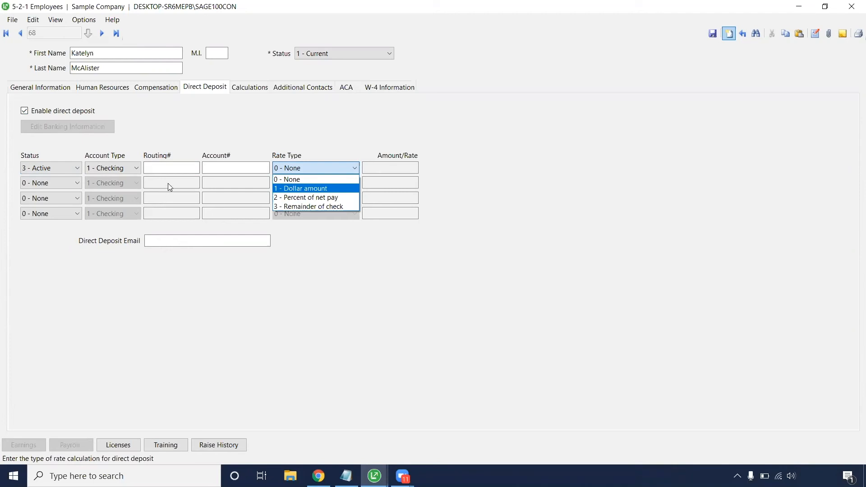
{"action": "left_click", "coordinate": [288, 179]}
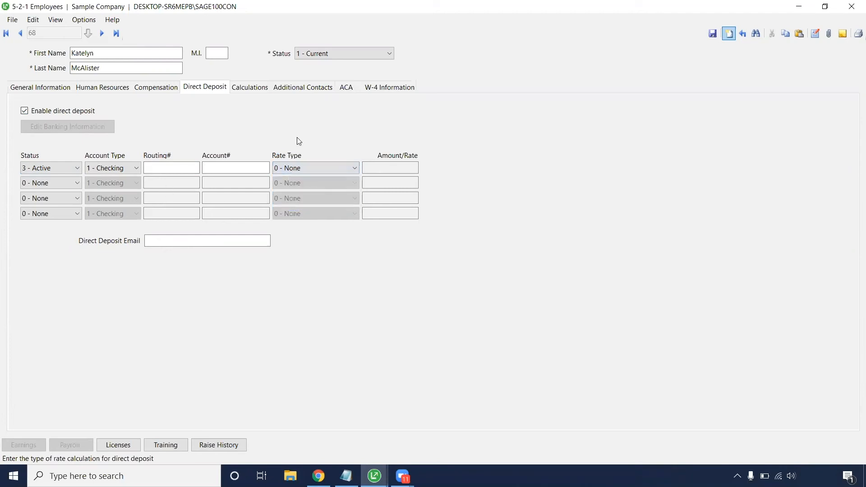
- View the employee's 17 payroll calculations, focusing the Employee Medicare row
{"action": "left_click", "coordinate": [250, 87]}
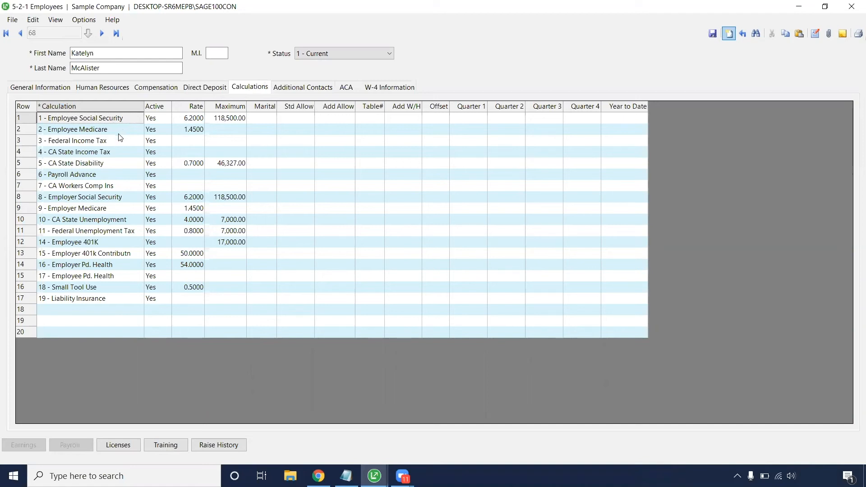
{"action": "left_click", "coordinate": [119, 130]}
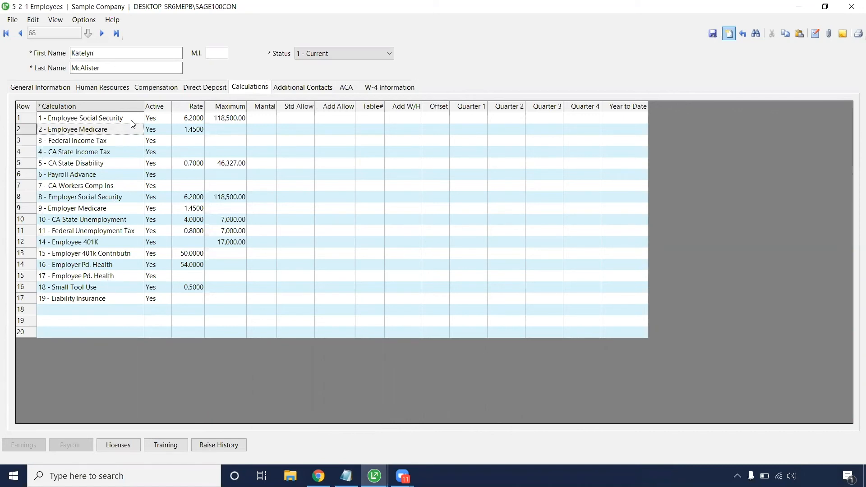
- Review Additional Contacts and ACA, ending on the blank W-4 Information form
{"action": "left_click", "coordinate": [288, 92]}
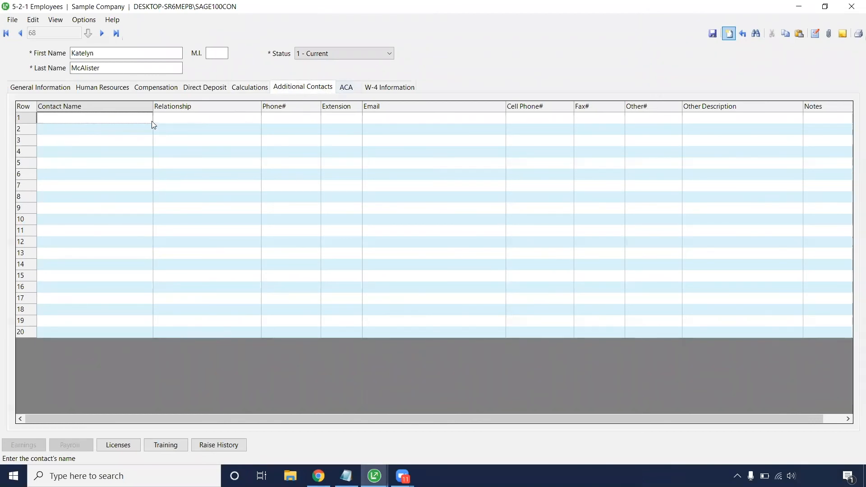
{"action": "left_click", "coordinate": [347, 87]}
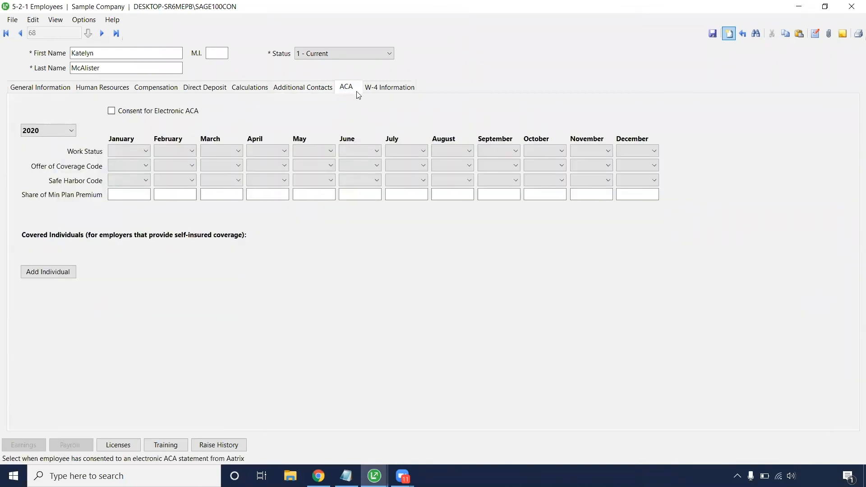
{"action": "left_click", "coordinate": [390, 88]}
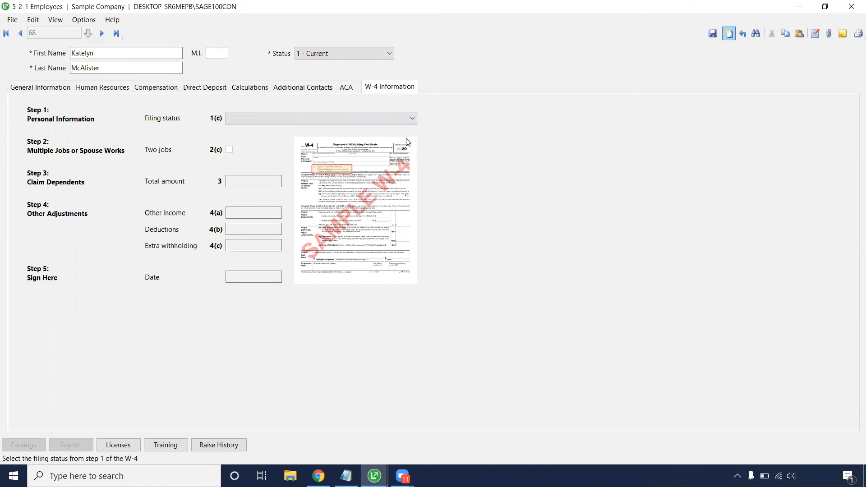
{"action": "left_click", "coordinate": [413, 119]}
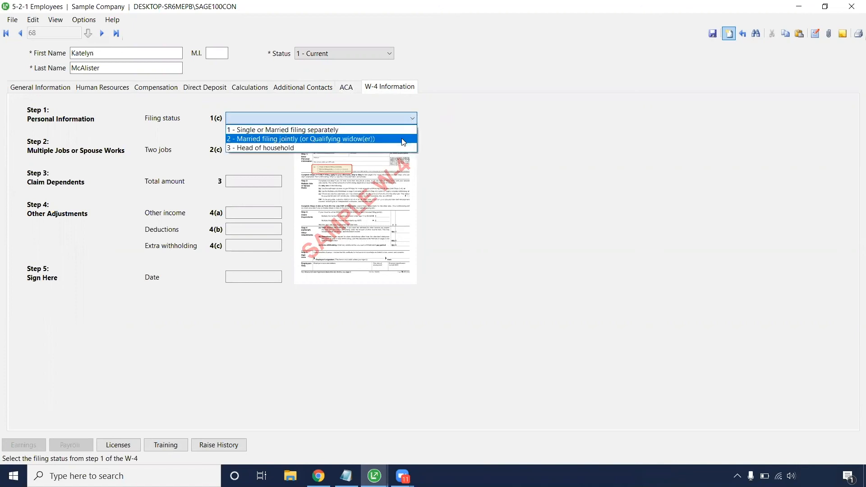
{"action": "left_click", "coordinate": [277, 169]}
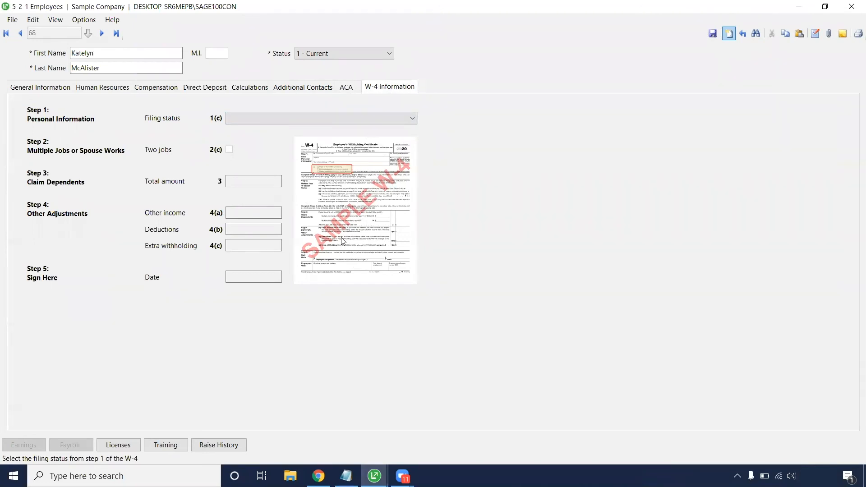
{"action": "left_click", "coordinate": [229, 150]}
{"action": "left_click", "coordinate": [263, 277]}
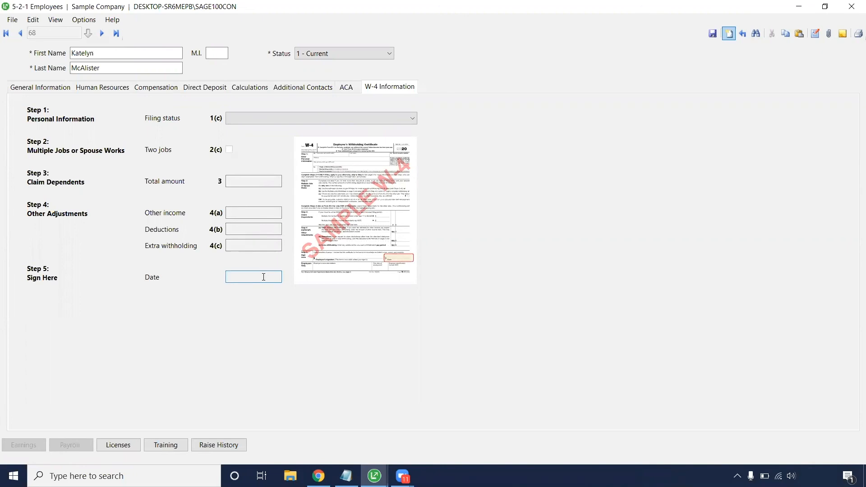
{"action": "left_click", "coordinate": [276, 246]}
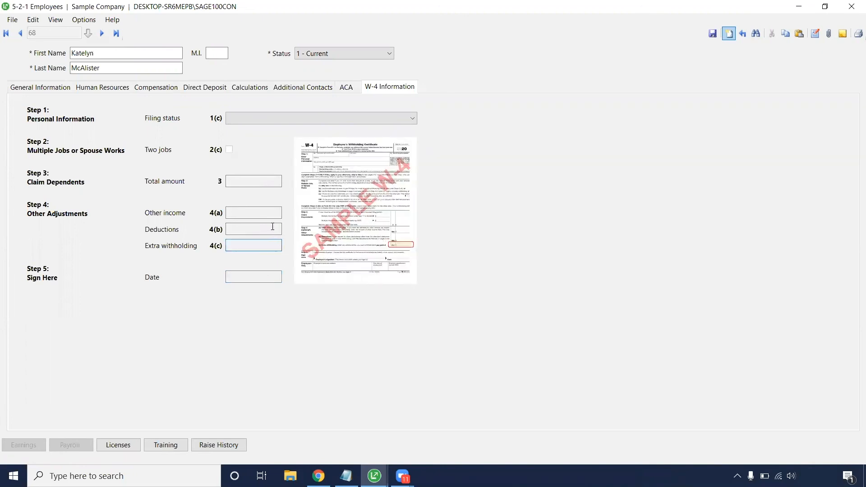
{"action": "left_click", "coordinate": [273, 229]}
{"action": "left_click", "coordinate": [280, 214]}
{"action": "left_click", "coordinate": [278, 183]}
- After the missing routing number error, turn off direct deposit for the employee
{"action": "left_click", "coordinate": [713, 33]}
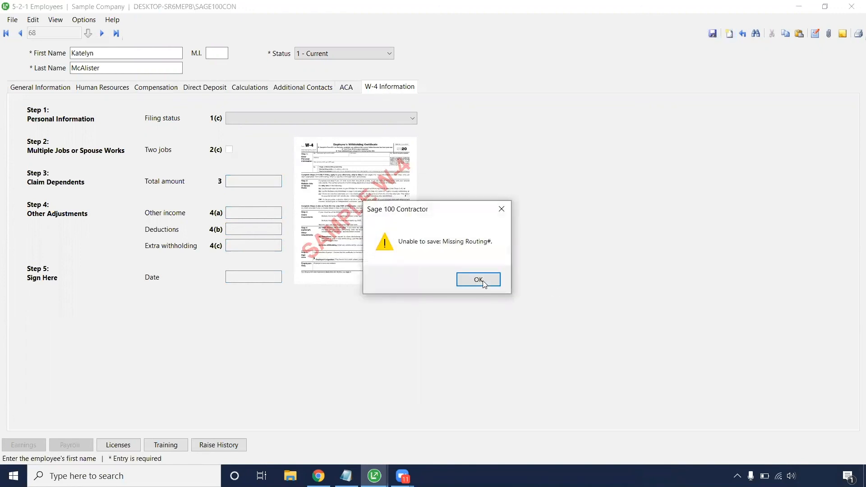
{"action": "left_click", "coordinate": [480, 281]}
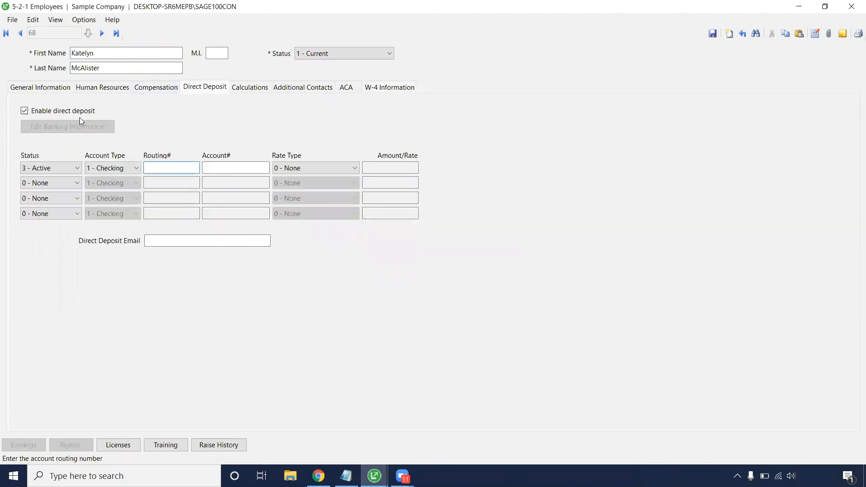
{"action": "left_click", "coordinate": [24, 111]}
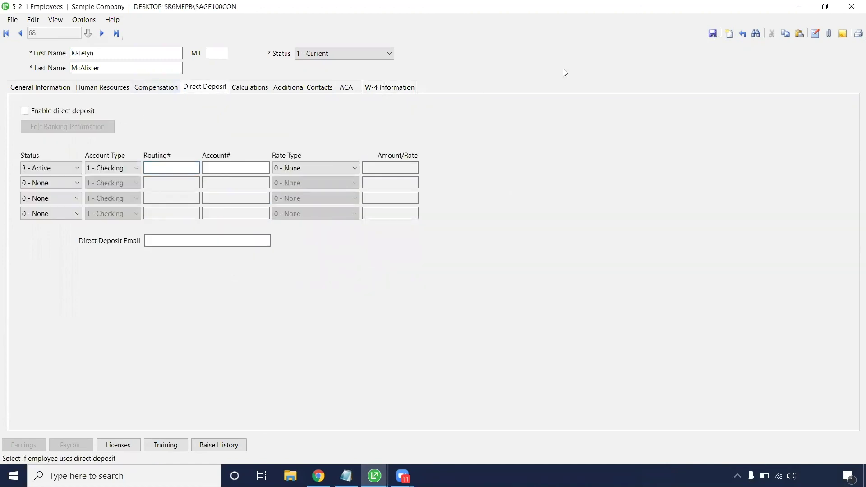
{"action": "left_click", "coordinate": [714, 34]}
{"action": "left_click", "coordinate": [171, 168]}
{"action": "left_click", "coordinate": [214, 169]}
{"action": "left_click", "coordinate": [180, 169]}
- After the marital status warning, set CA State Income Tax marital code to 2
{"action": "left_click", "coordinate": [713, 32]}
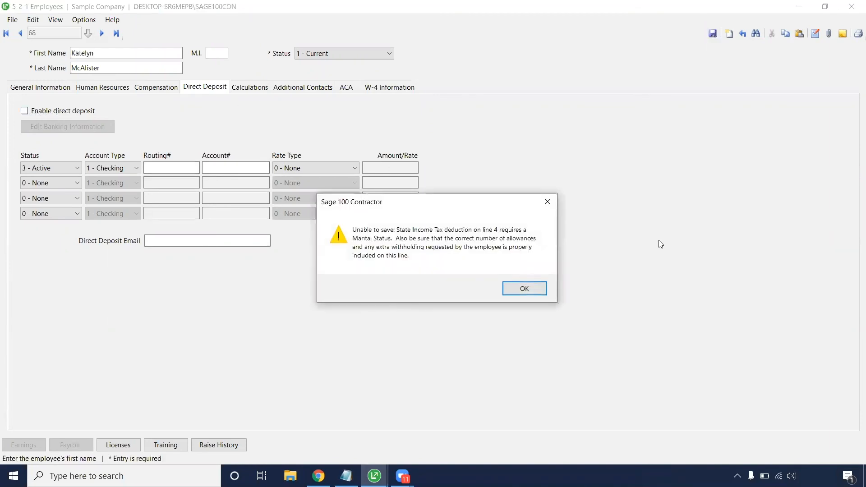
{"action": "left_click", "coordinate": [525, 289]}
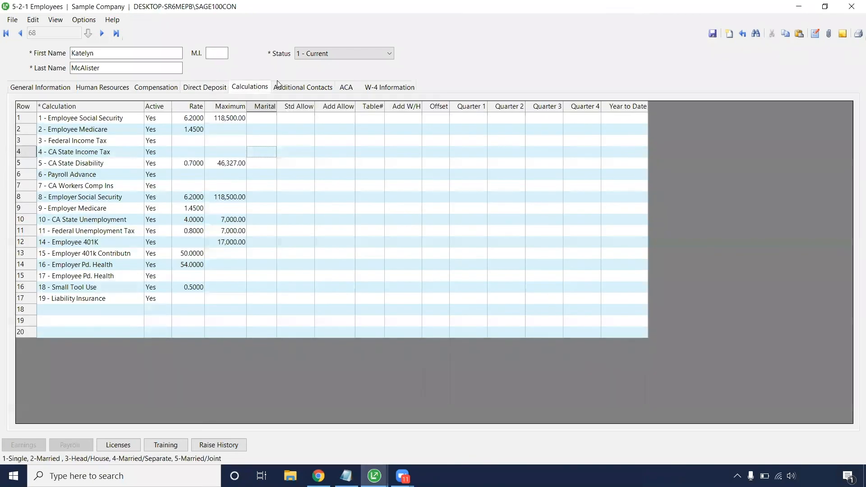
{"action": "left_click", "coordinate": [390, 86]}
{"action": "left_click", "coordinate": [412, 118]}
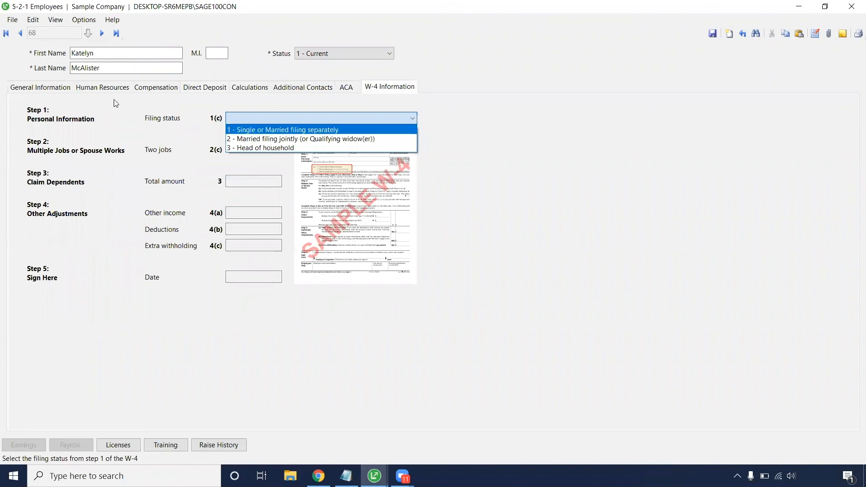
{"action": "left_click", "coordinate": [150, 86]}
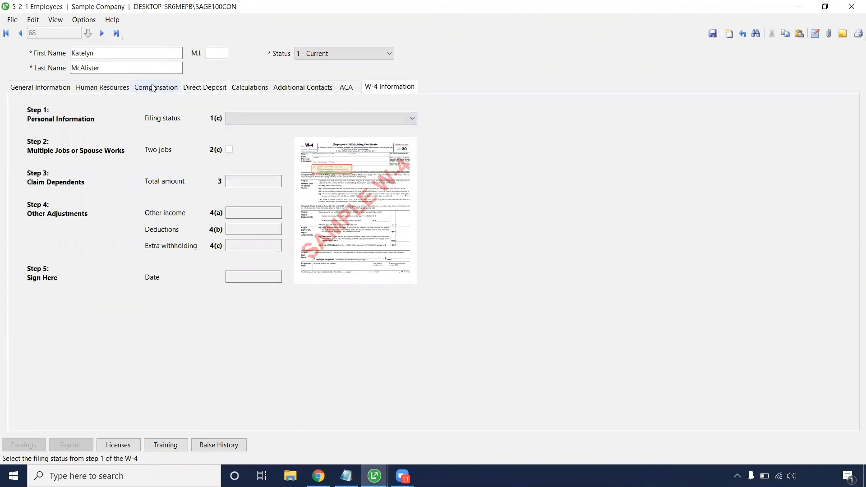
{"action": "left_click", "coordinate": [156, 87]}
{"action": "left_click", "coordinate": [249, 87]}
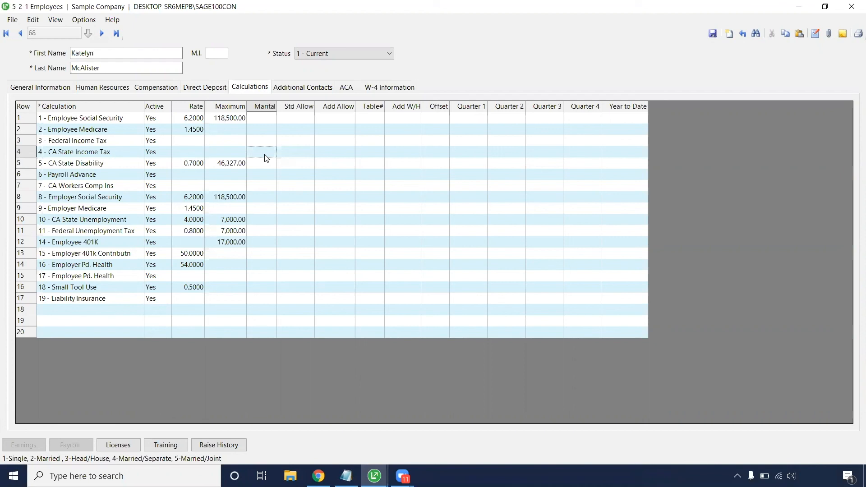
{"action": "type", "text": "2"}
{"action": "key", "text": "Tab"}
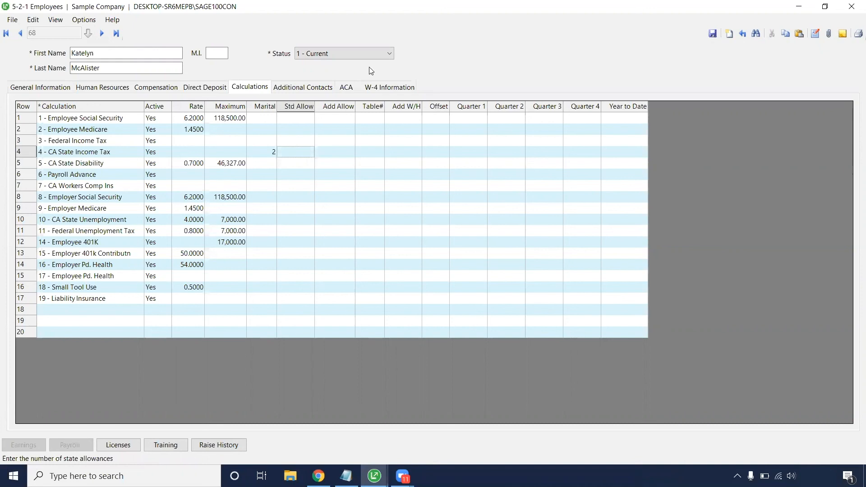
- Set the W-4 filing status to 2 - Married filing jointly
{"action": "left_click", "coordinate": [389, 87]}
{"action": "left_click", "coordinate": [380, 119]}
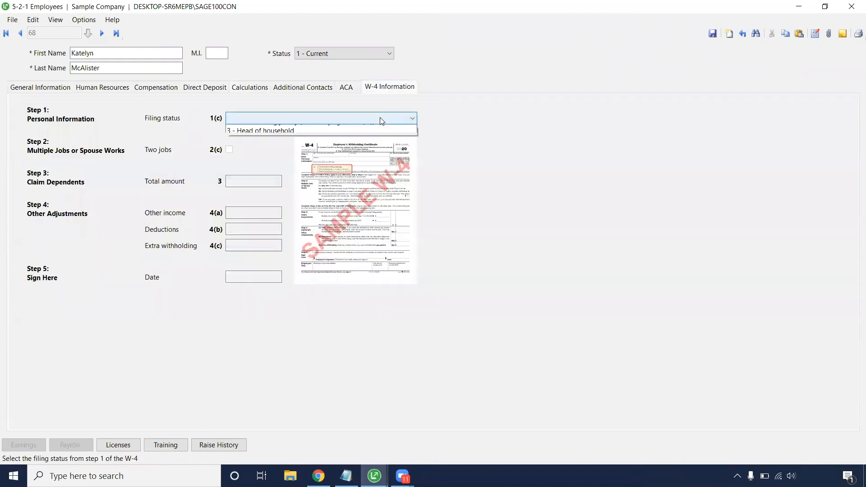
{"action": "left_click", "coordinate": [305, 135]}
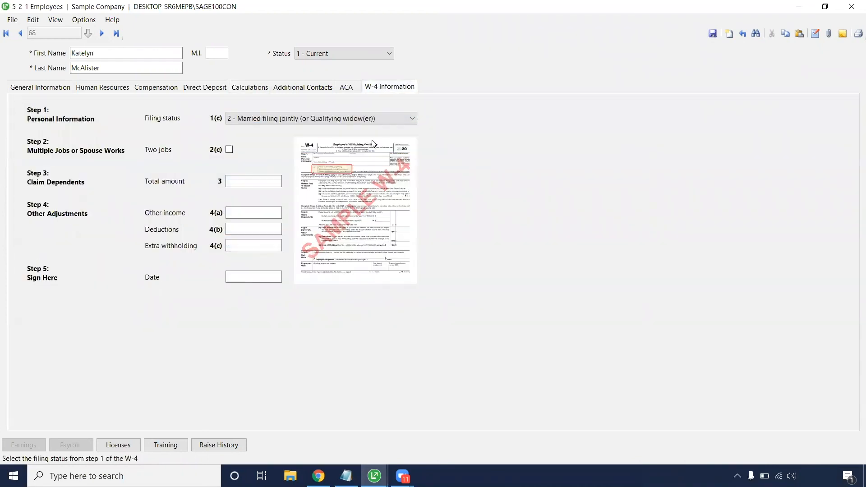
- Save the employee record and close the Employees window back to the main menu
{"action": "left_click", "coordinate": [712, 33]}
{"action": "left_click", "coordinate": [852, 7]}
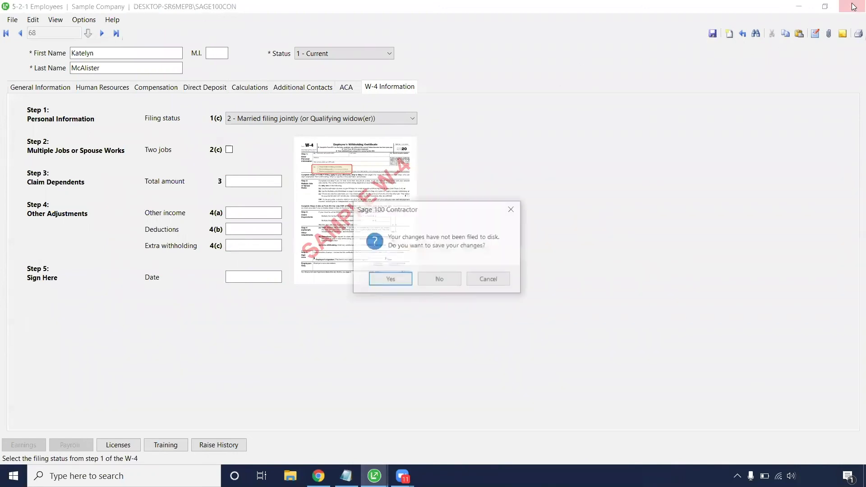
{"action": "left_click", "coordinate": [439, 280]}
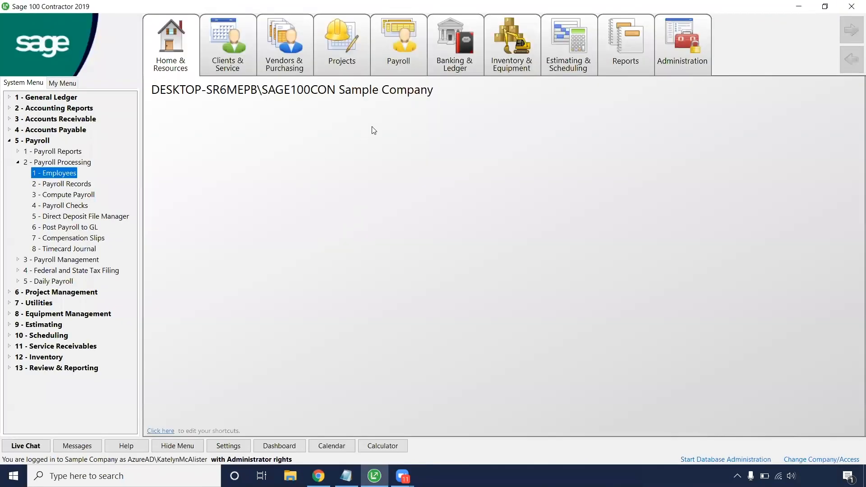